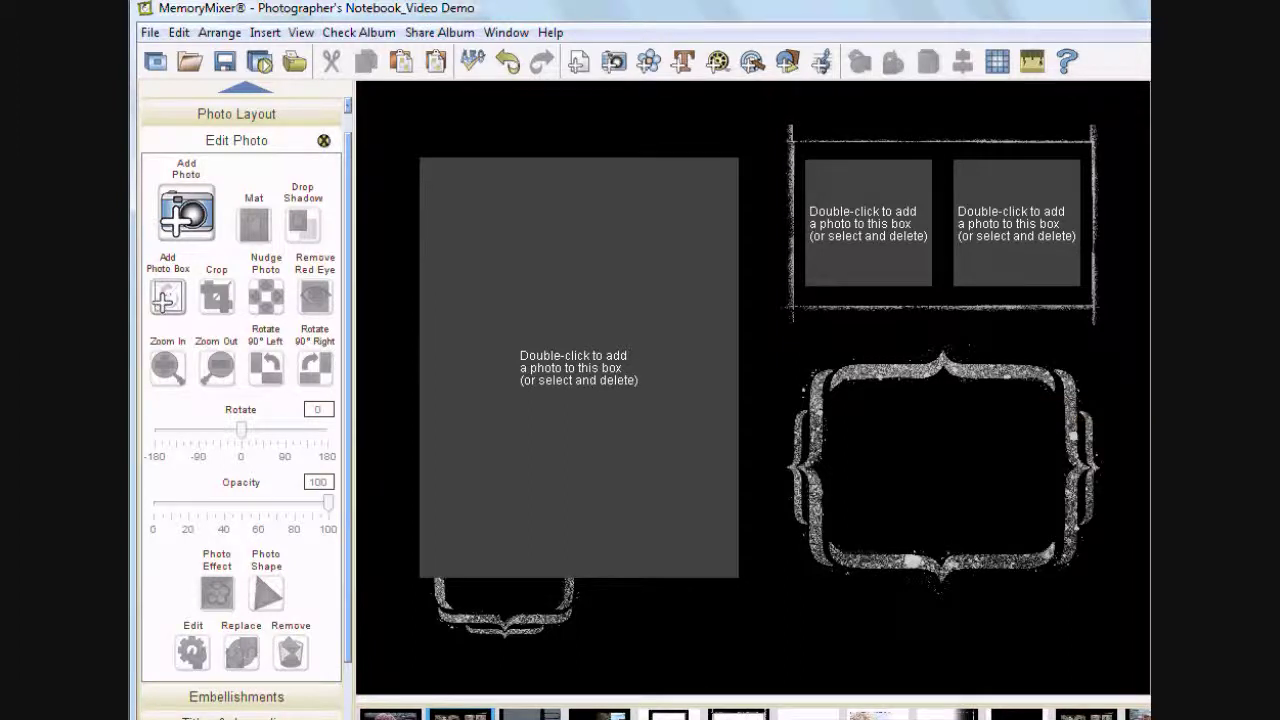
Step: Place the photo P1000364 copy.jpg in the large empty photo box
left_click_drag(1279, 400, 1151, 400)
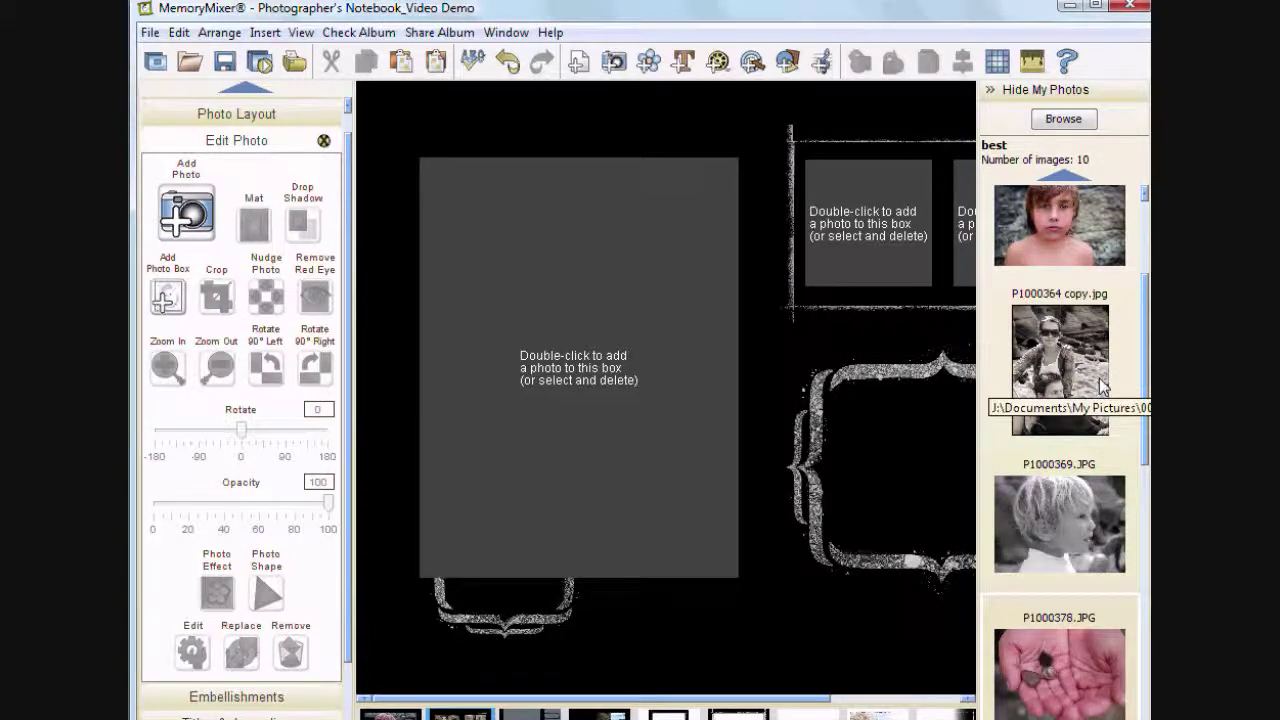
left_click_drag(1090, 372, 595, 360)
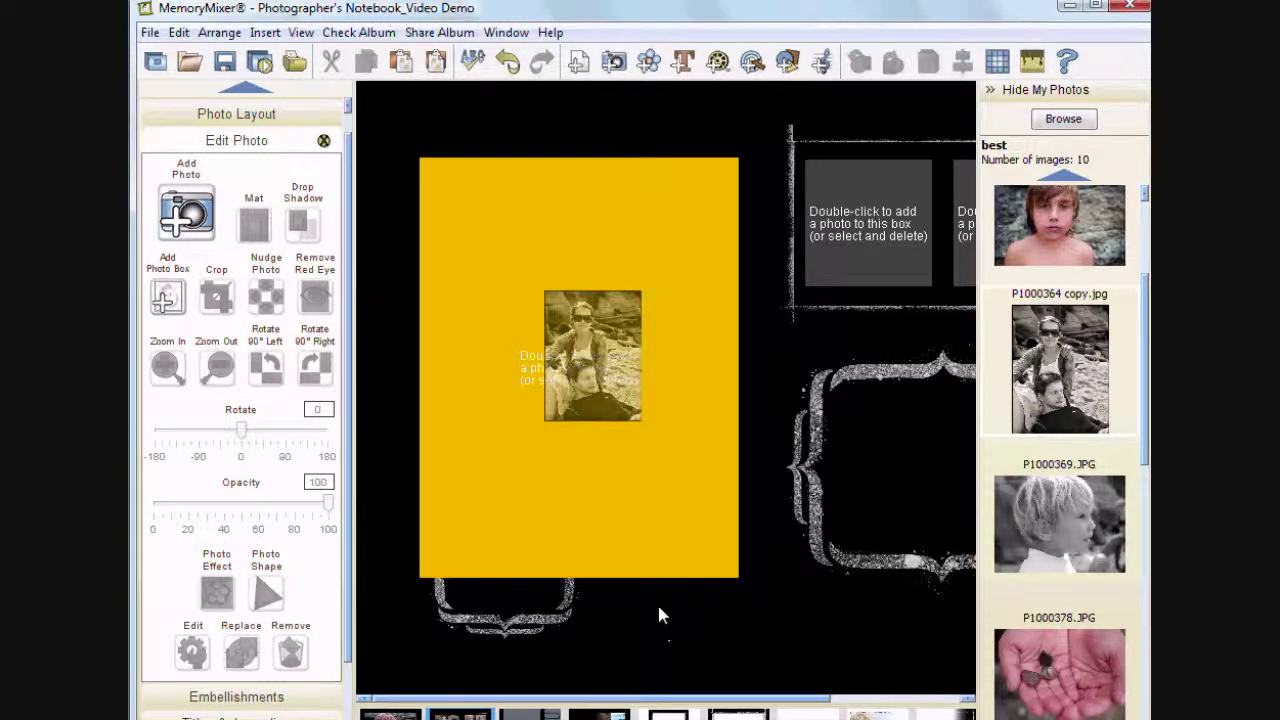
left_click(660, 530)
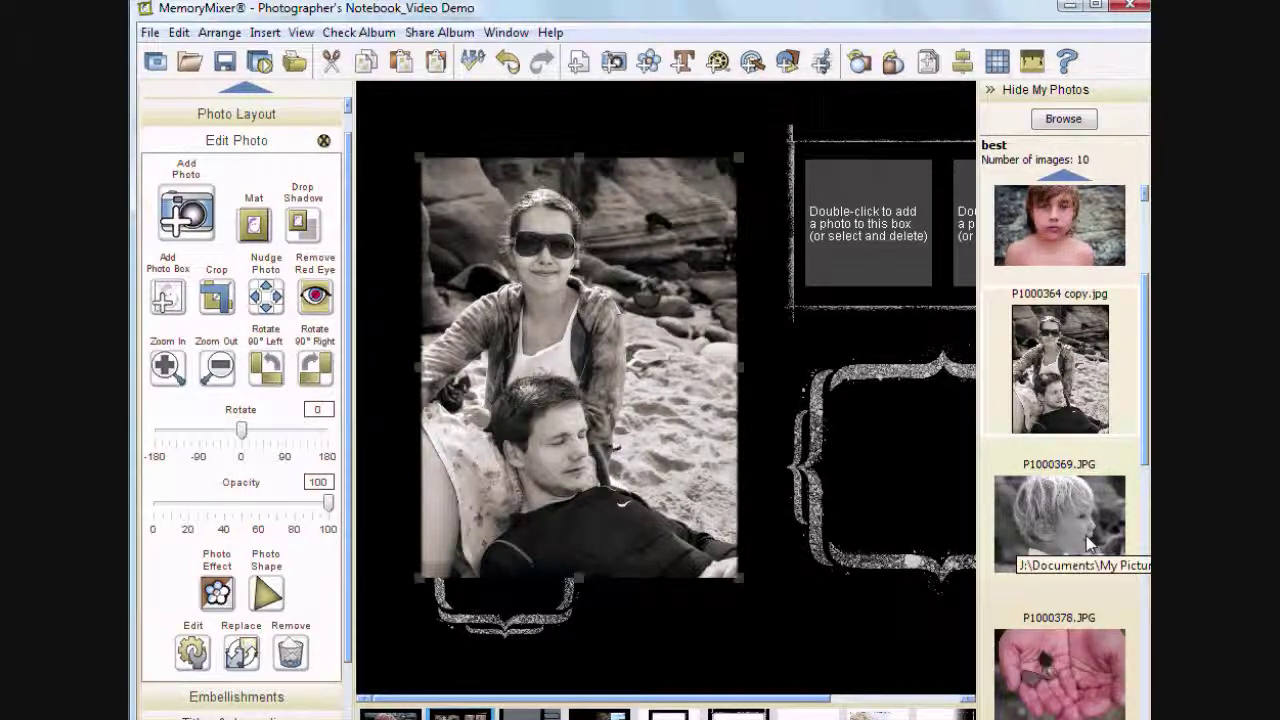
Step: Fill the two small photo boxes with P1000369.JPG and P1000378.JPG, in that order, and hide the photo browser
left_click_drag(1090, 543, 878, 251)
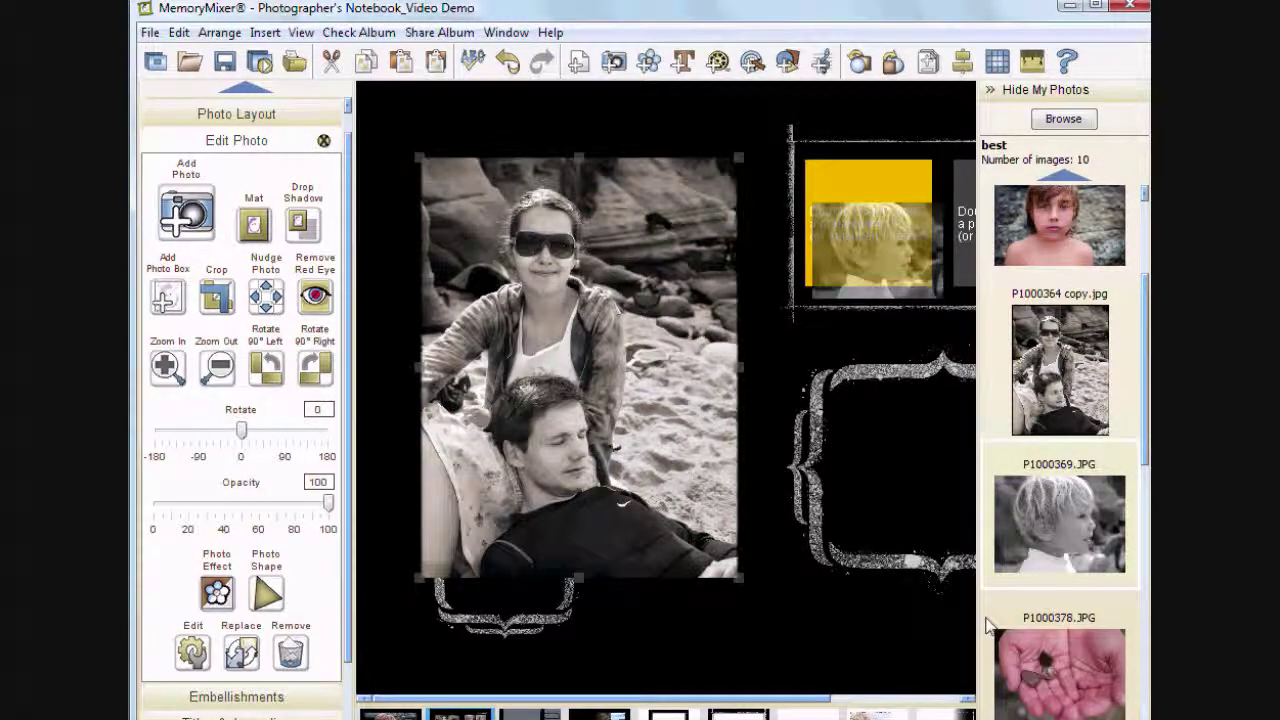
left_click_drag(806, 698, 901, 710)
left_click_drag(1050, 655, 884, 217)
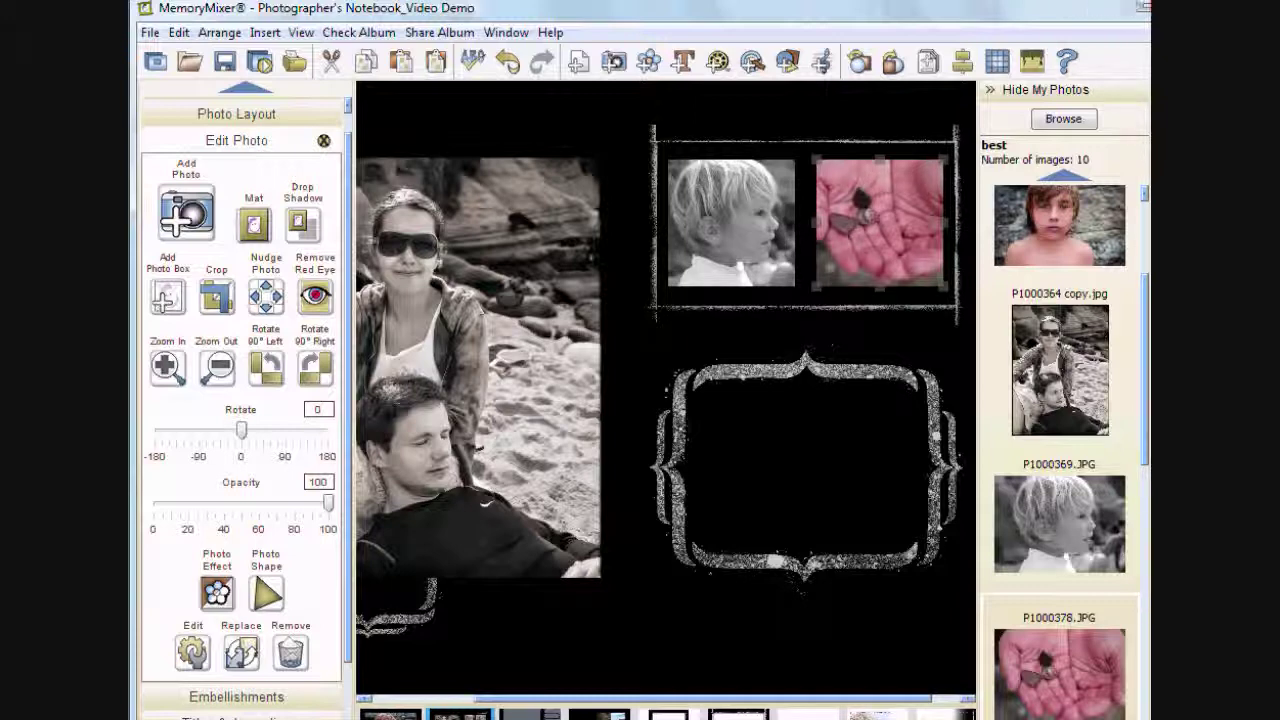
left_click(1040, 89)
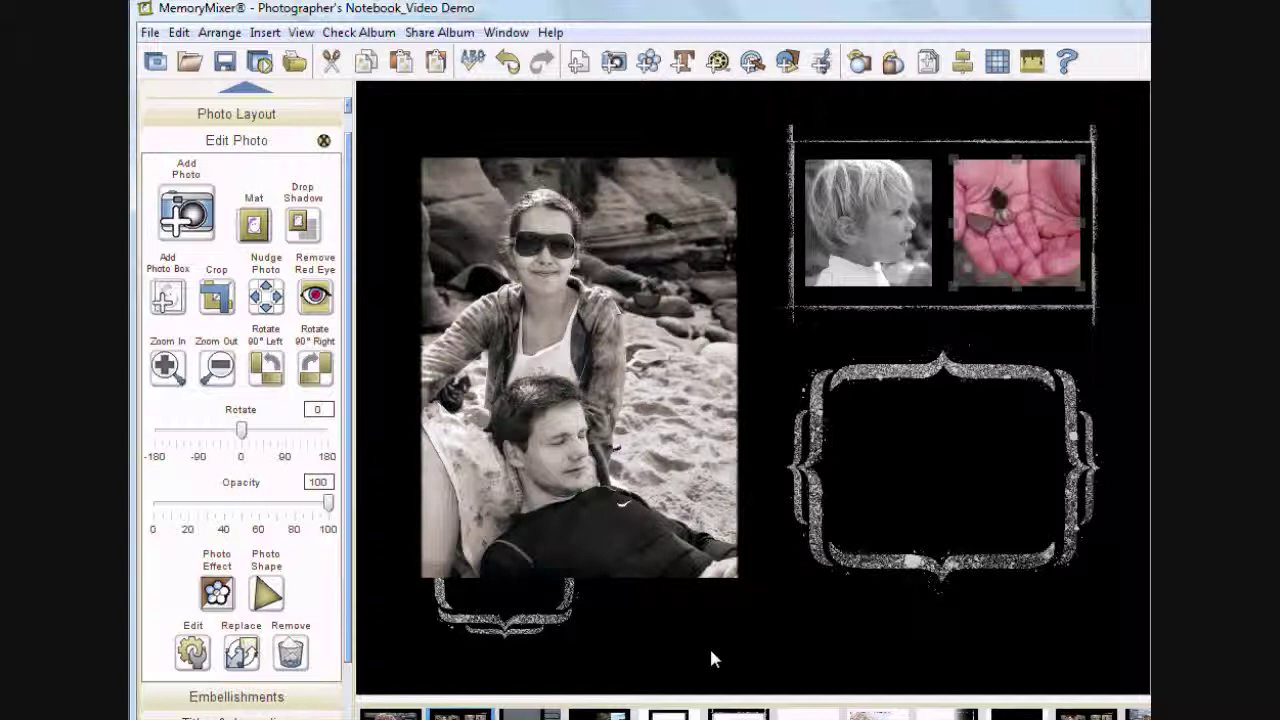
Step: Apply the B & W - Warm photo effect to the photo of the cupped hands
left_click(213, 594)
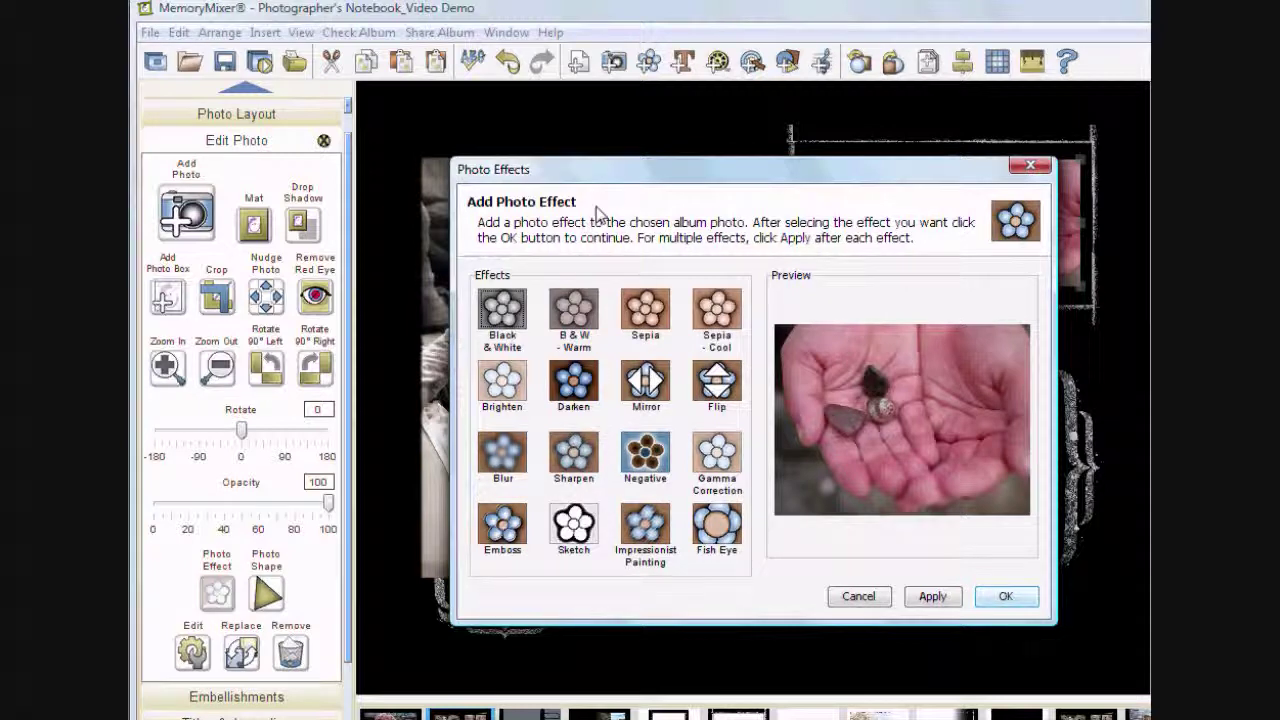
left_click(514, 316)
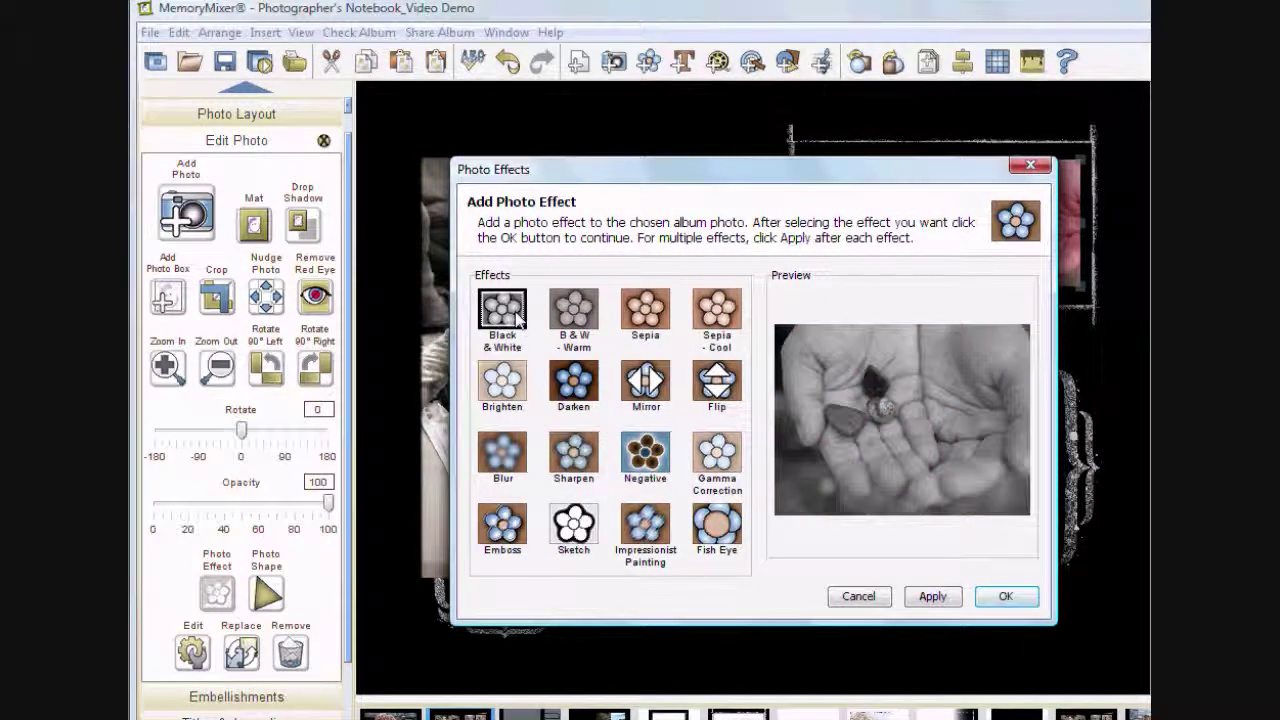
left_click(566, 316)
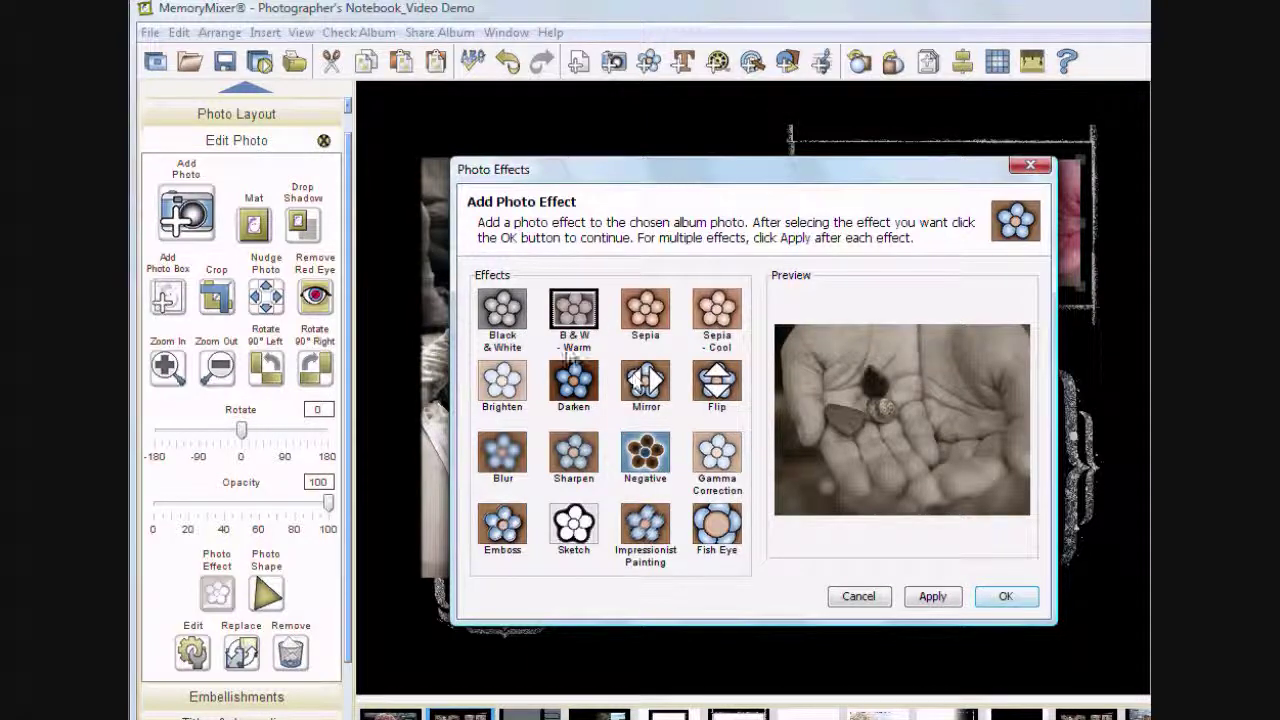
left_click(1005, 596)
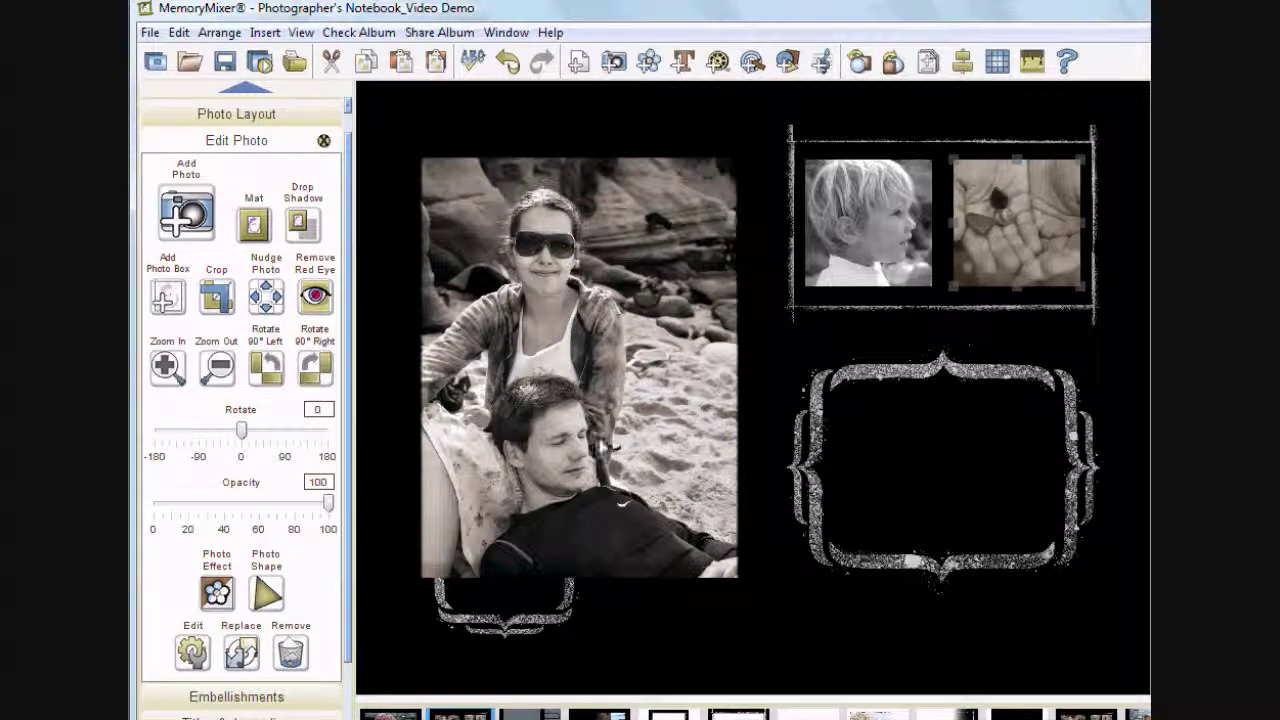
Step: Apply the B & W - Warm photo effect to the small photo of the blond child
left_click(889, 240)
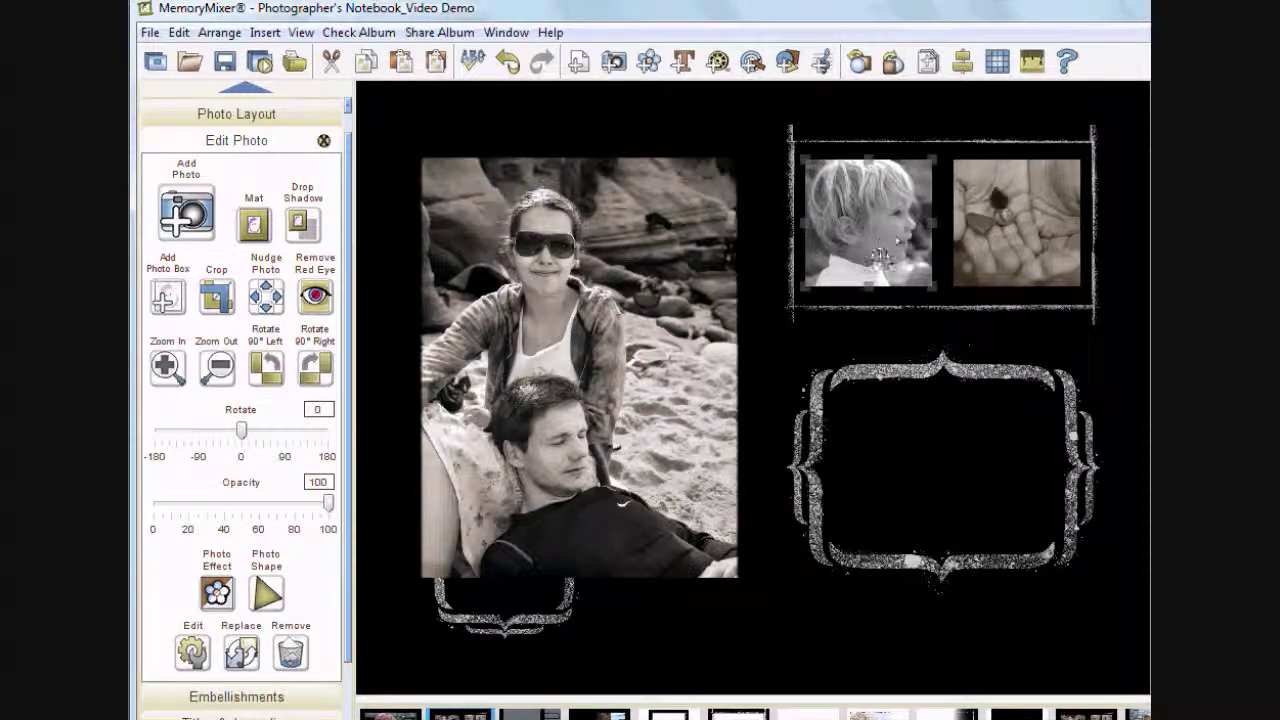
left_click(217, 593)
left_click(575, 340)
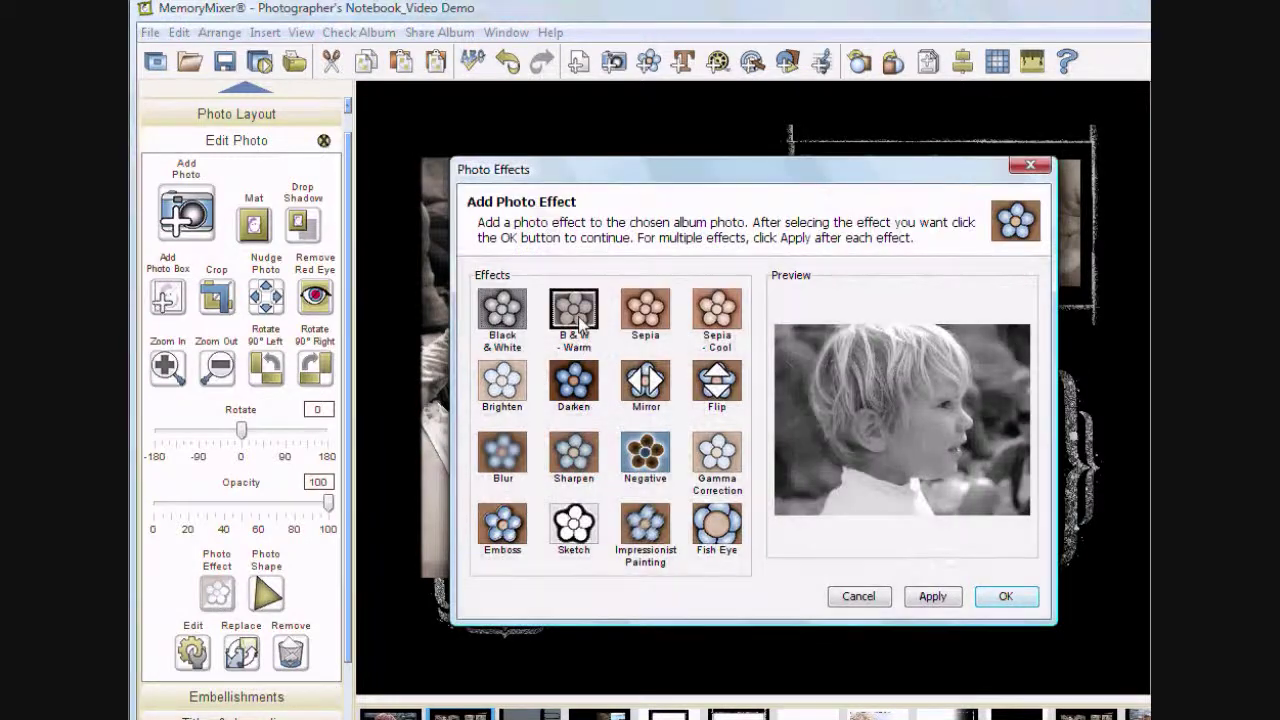
left_click(1002, 596)
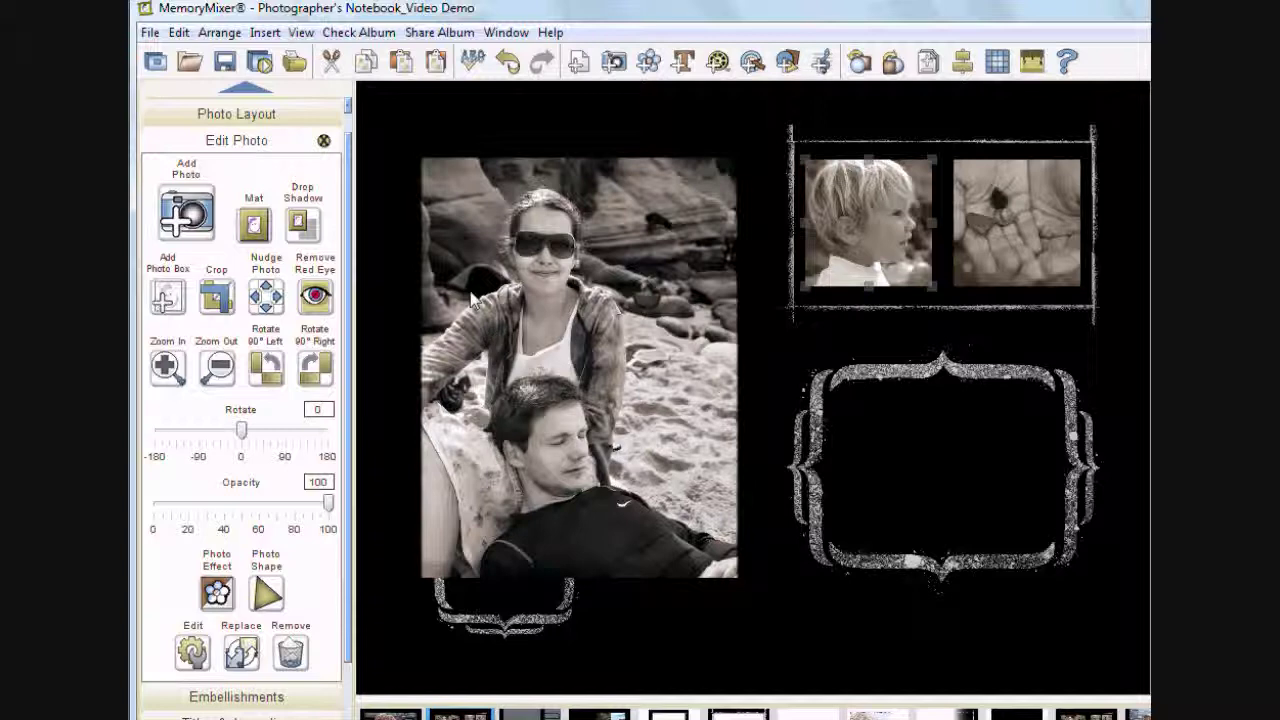
Step: Apply the B & W - Warm photo effect to the large photo of the couple on the beach
left_click(472, 298)
left_click(216, 595)
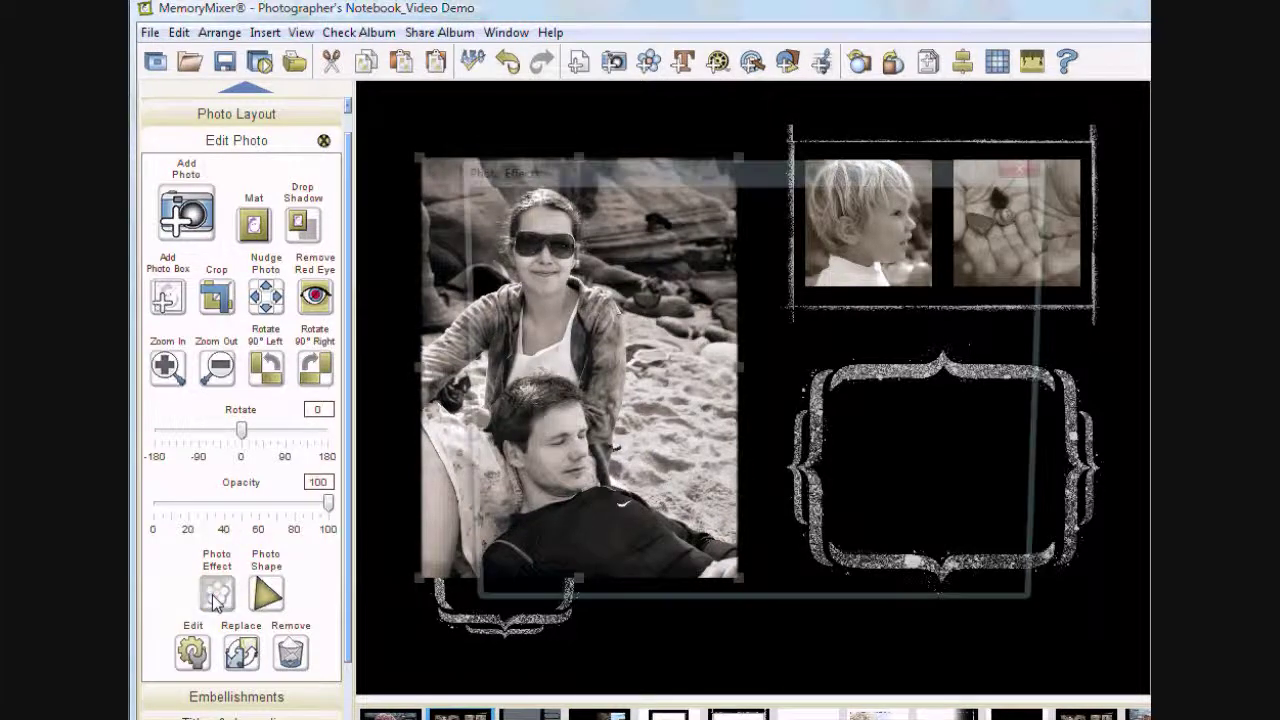
left_click(567, 318)
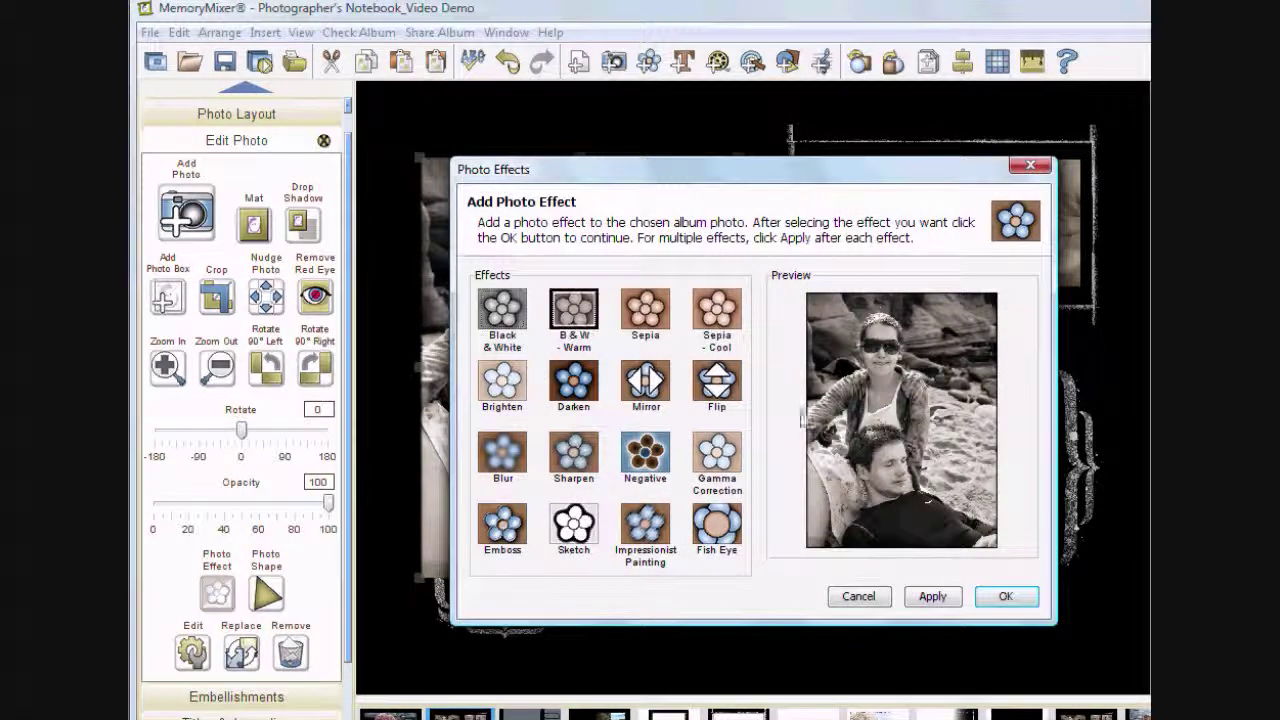
left_click(1005, 597)
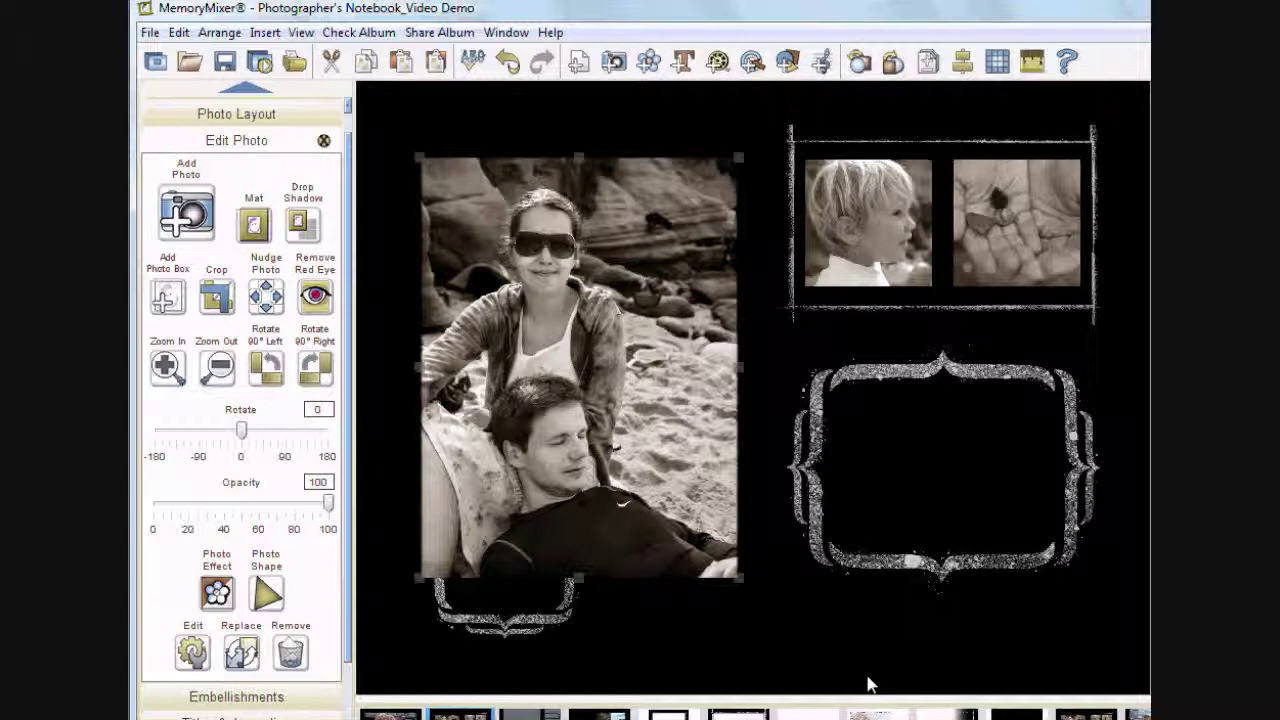
Step: Paste the new journaling text 'While we try to teach our children all about life, our children teach us what life is all about.'
left_click(237, 714)
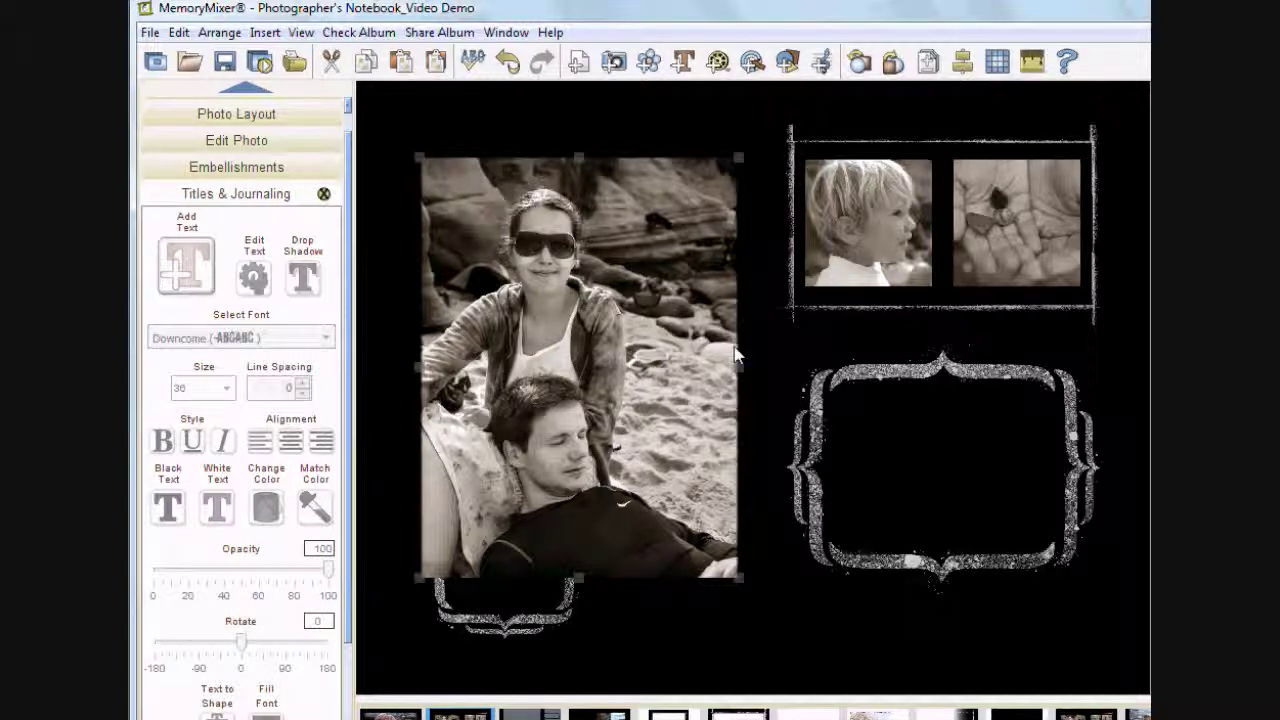
left_click(861, 532)
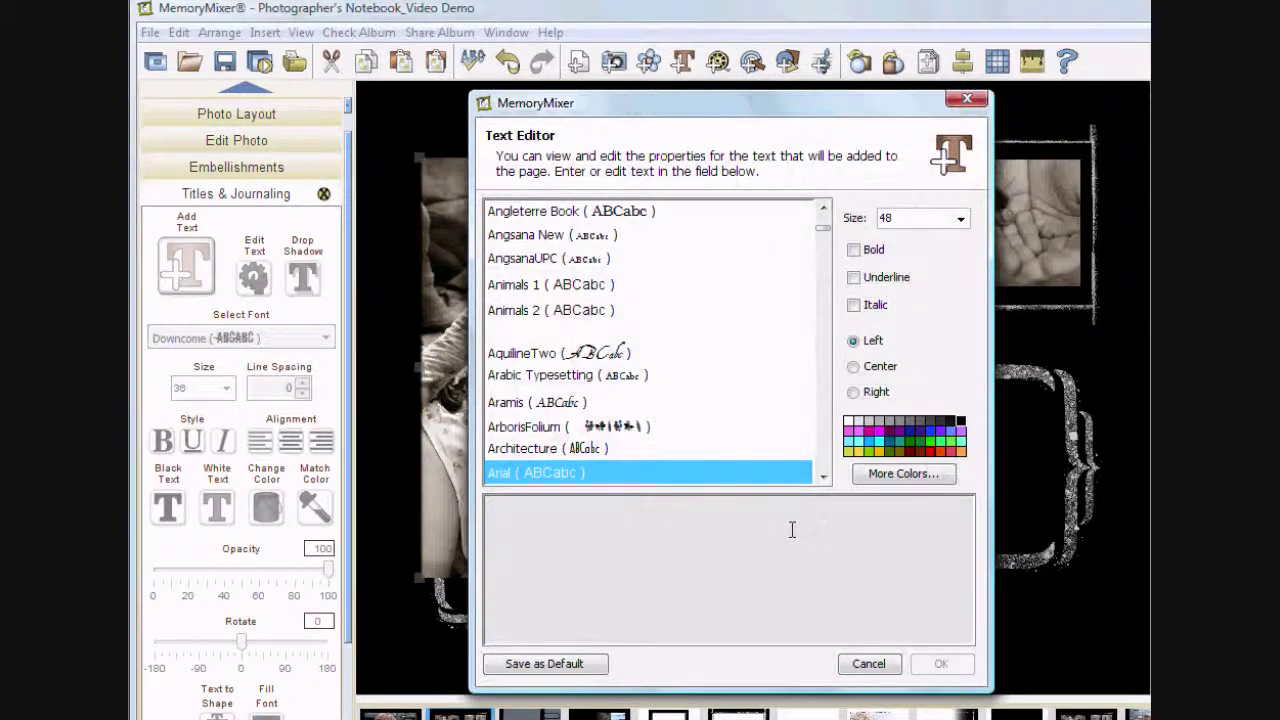
key("ctrl+v")
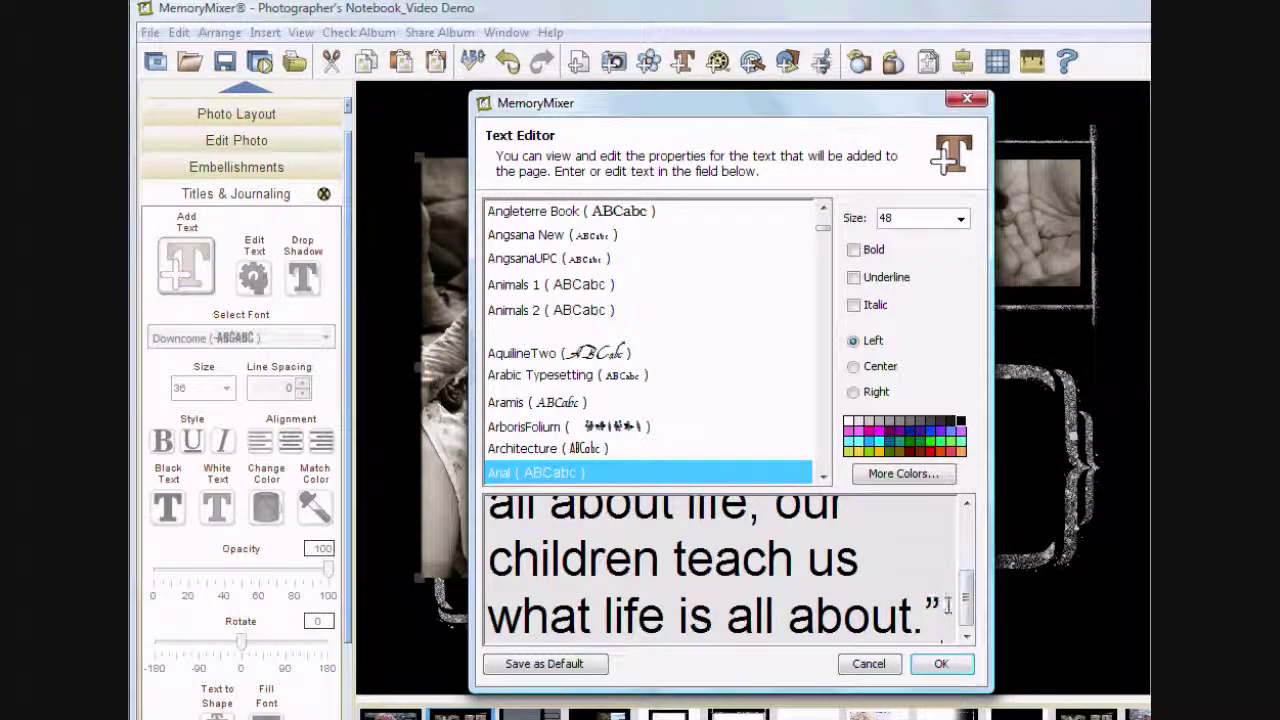
Step: Change the font of the whole quote to Cataneo BT
key("ctrl+a")
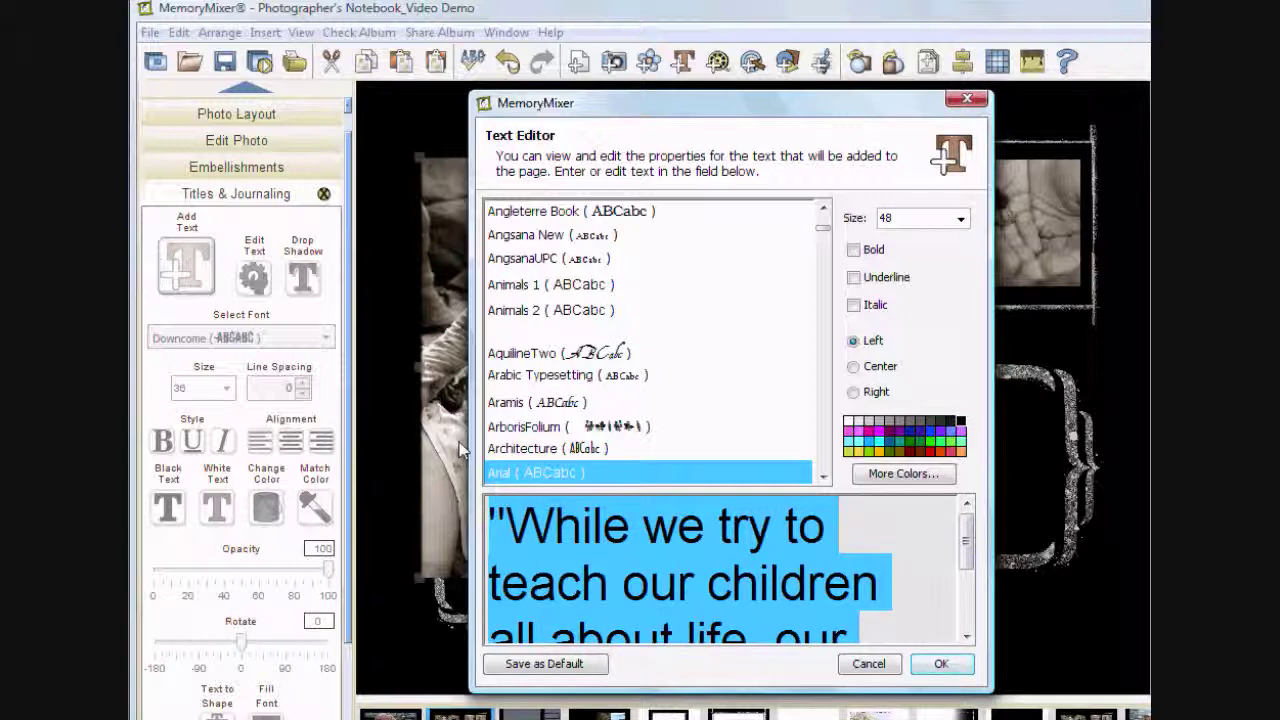
left_click(822, 477)
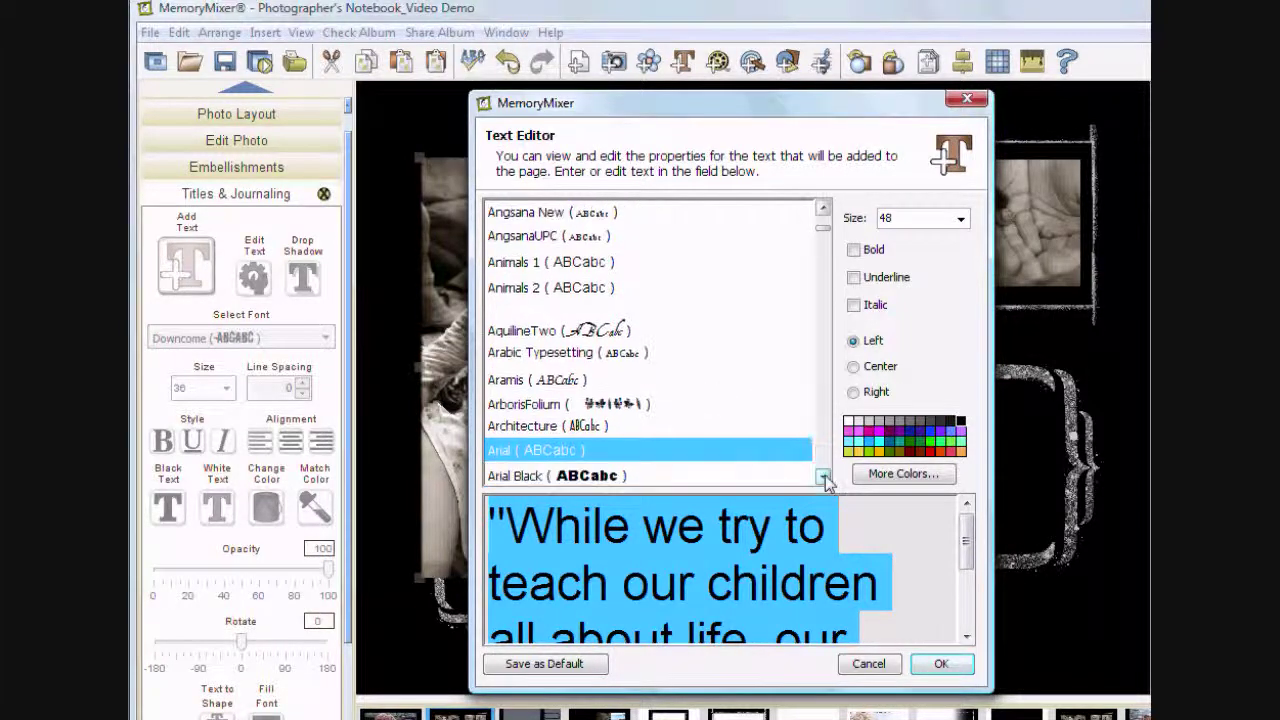
left_click_drag(822, 477, 822, 477)
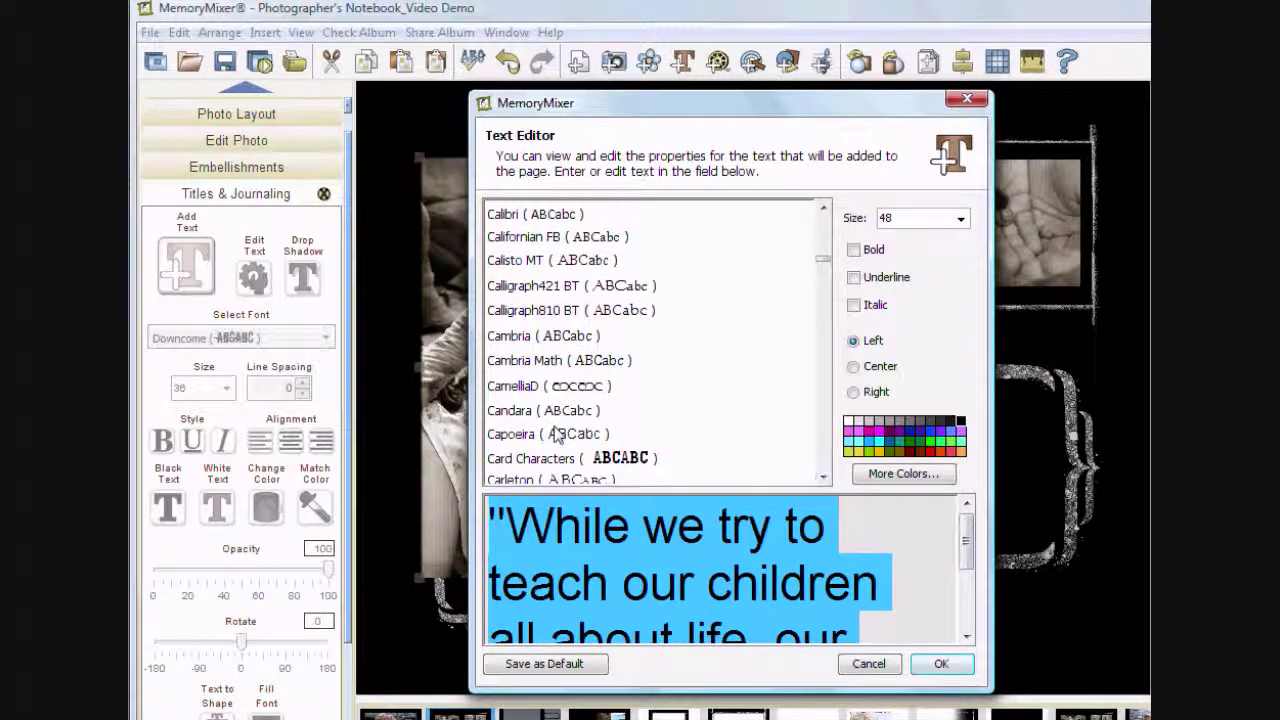
scroll(562, 405, "down", 5)
scroll(562, 405, "up", 4)
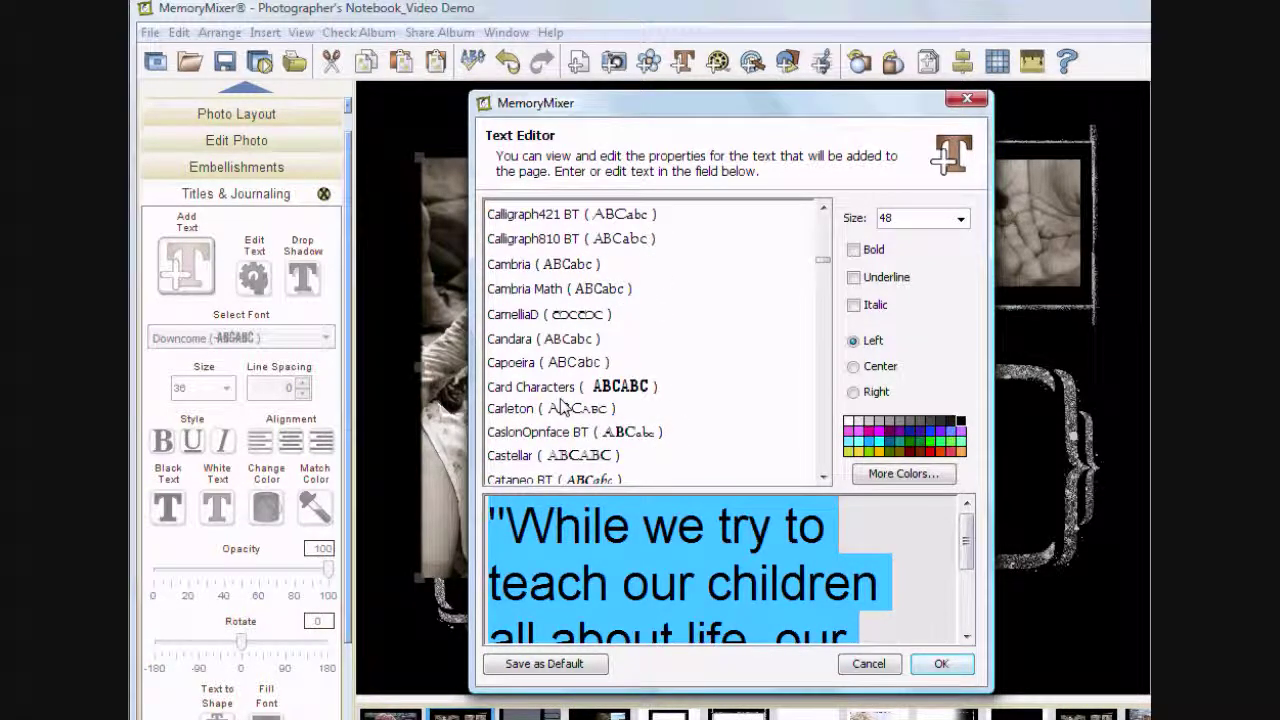
left_click(808, 478)
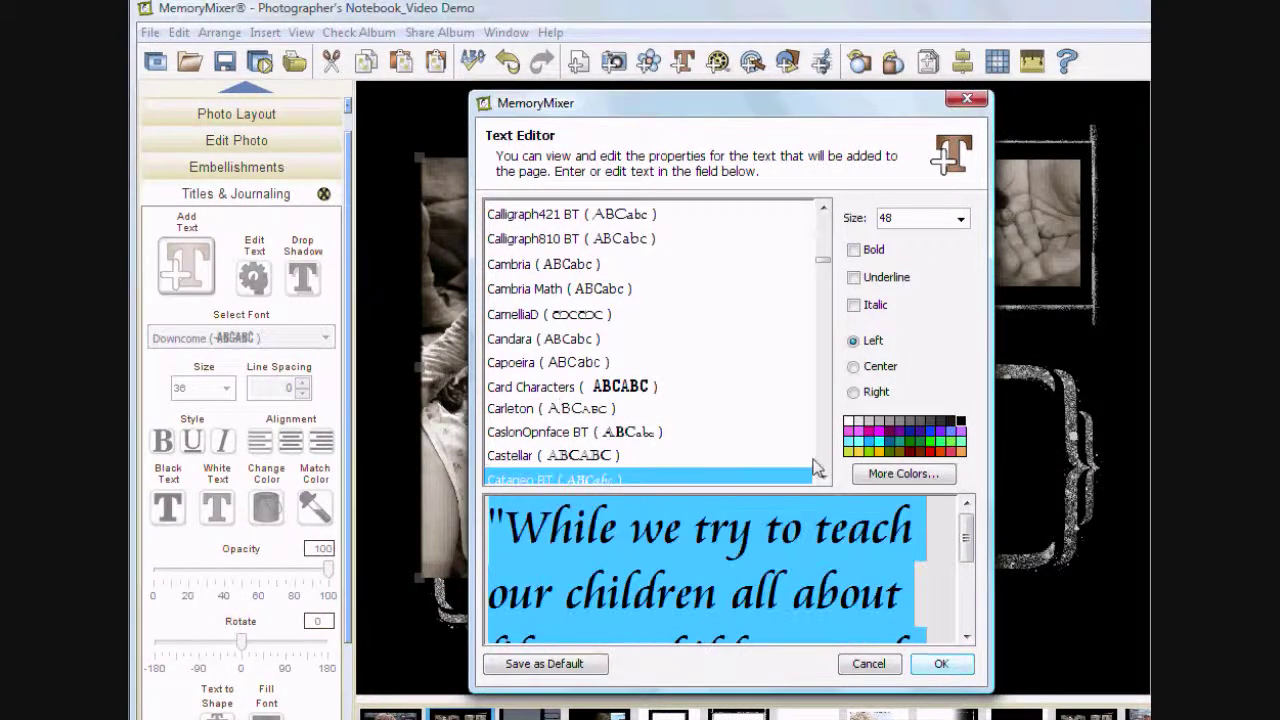
Step: Set the quote's font size to 20 and add the text to the page
left_click(960, 218)
scroll(920, 290, "up", 5)
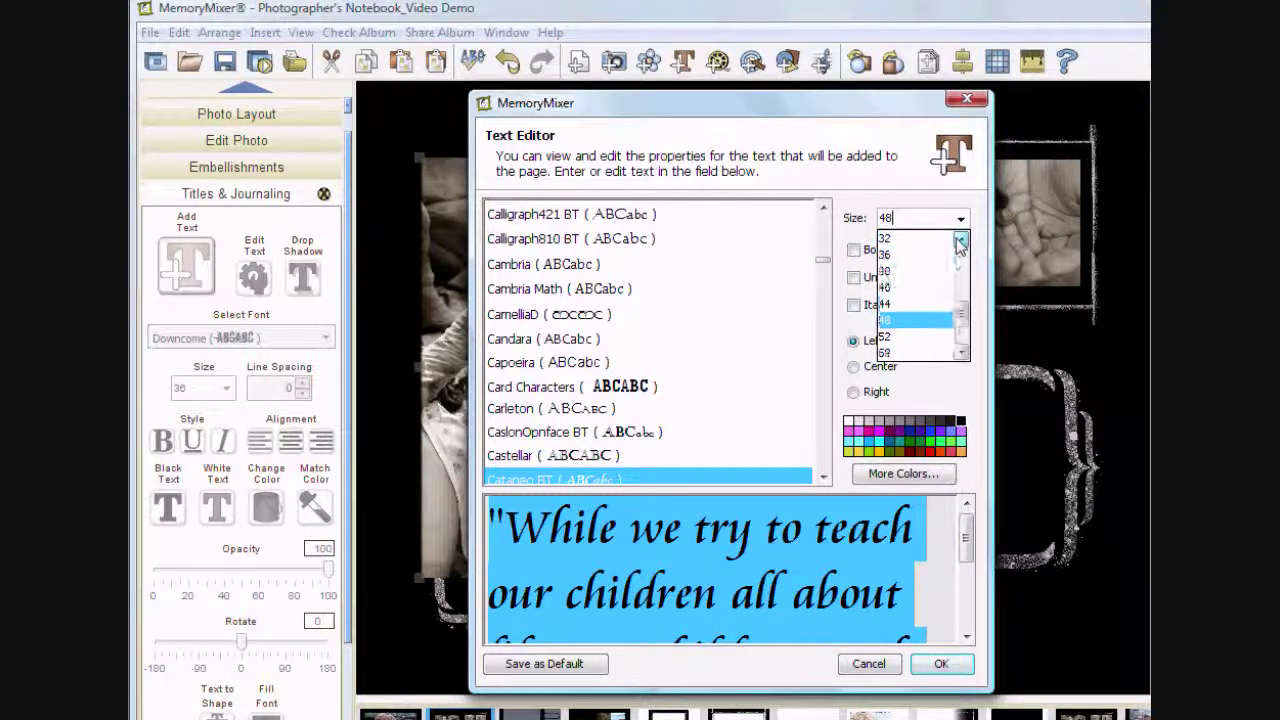
left_click(900, 270)
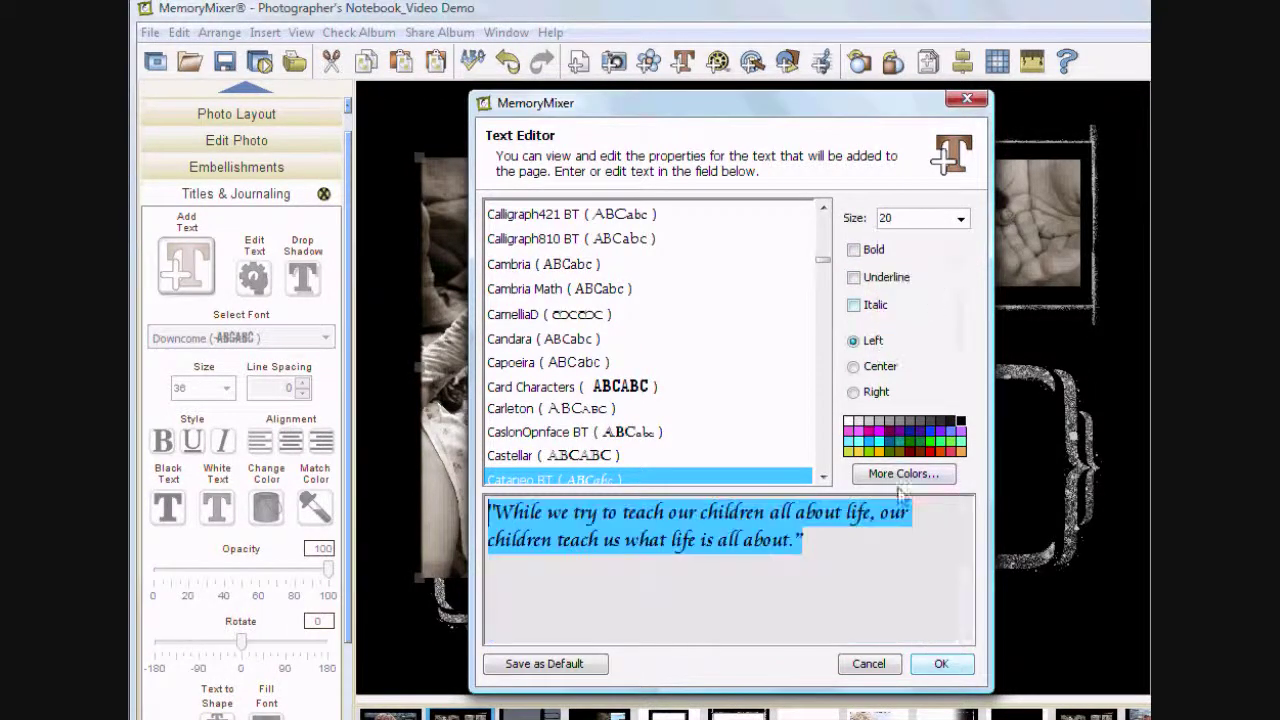
left_click(937, 668)
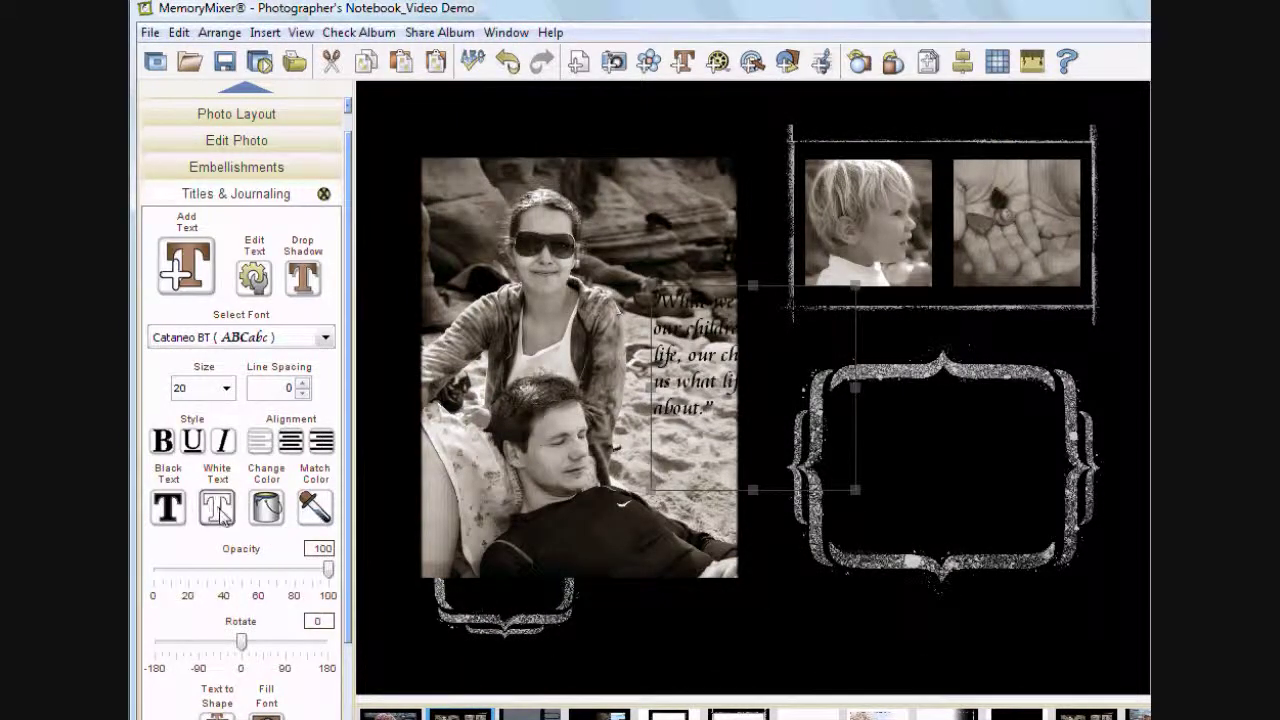
Step: Make the quote white, move it inside the large bracket frame and center-align it
left_click(218, 508)
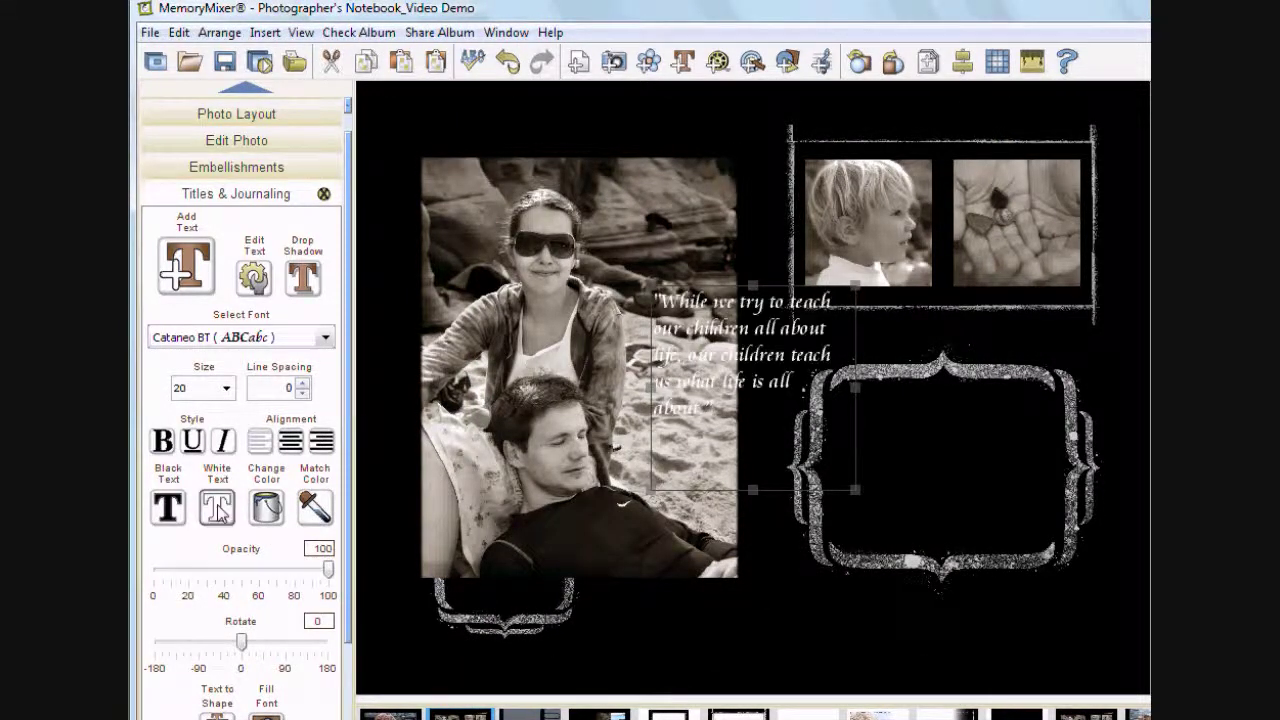
left_click_drag(976, 457, 941, 450)
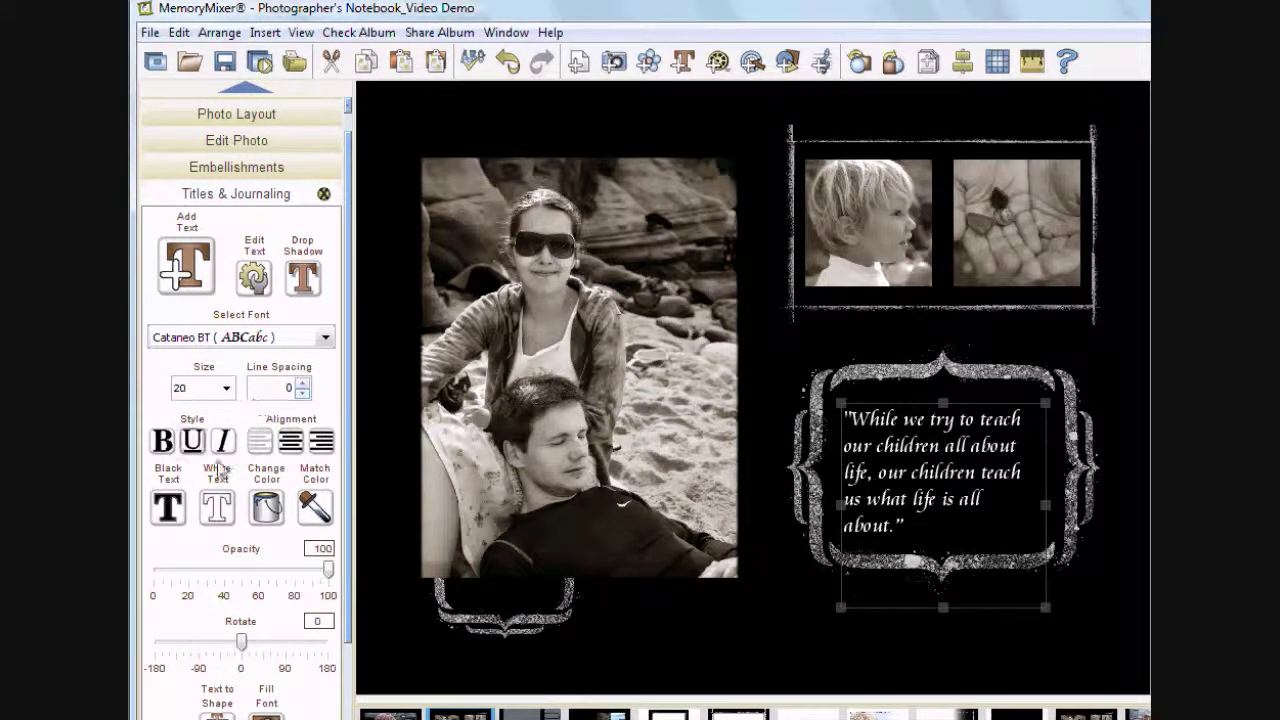
left_click(294, 447)
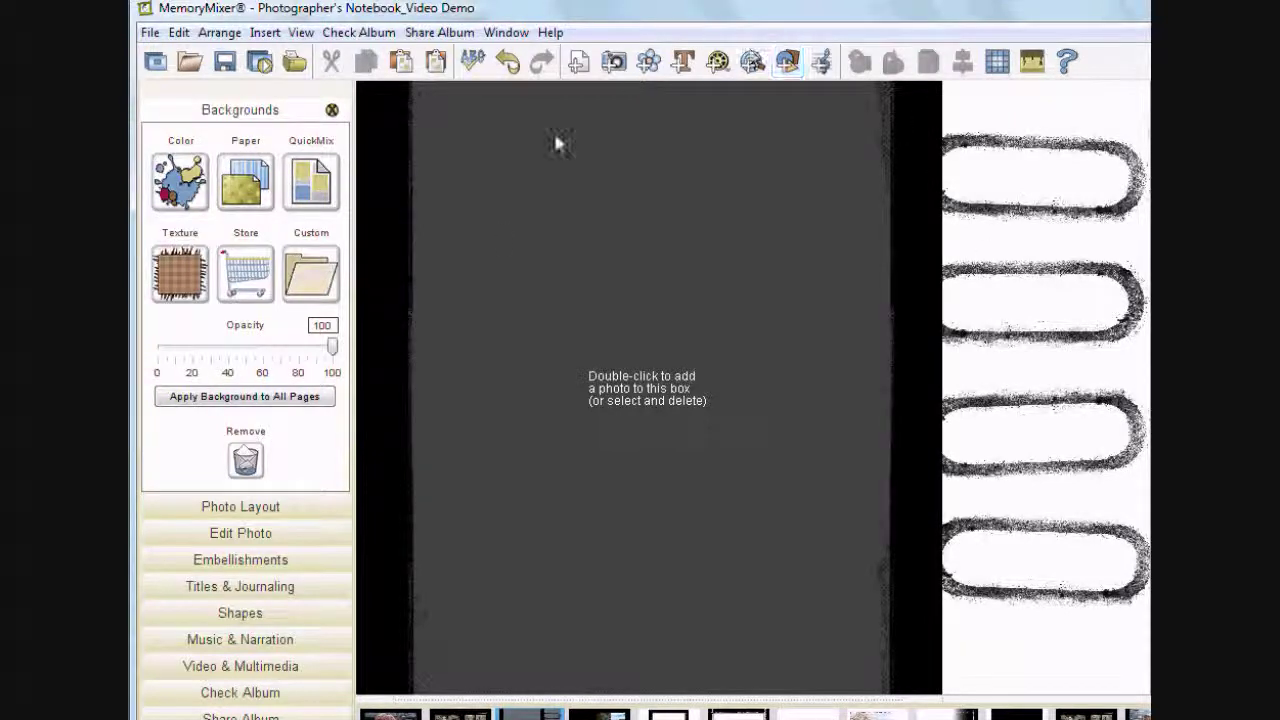
Step: Send the black frame embellishment over the large photo box to the back on the page with four oval frames
left_click(628, 403)
left_click(927, 66)
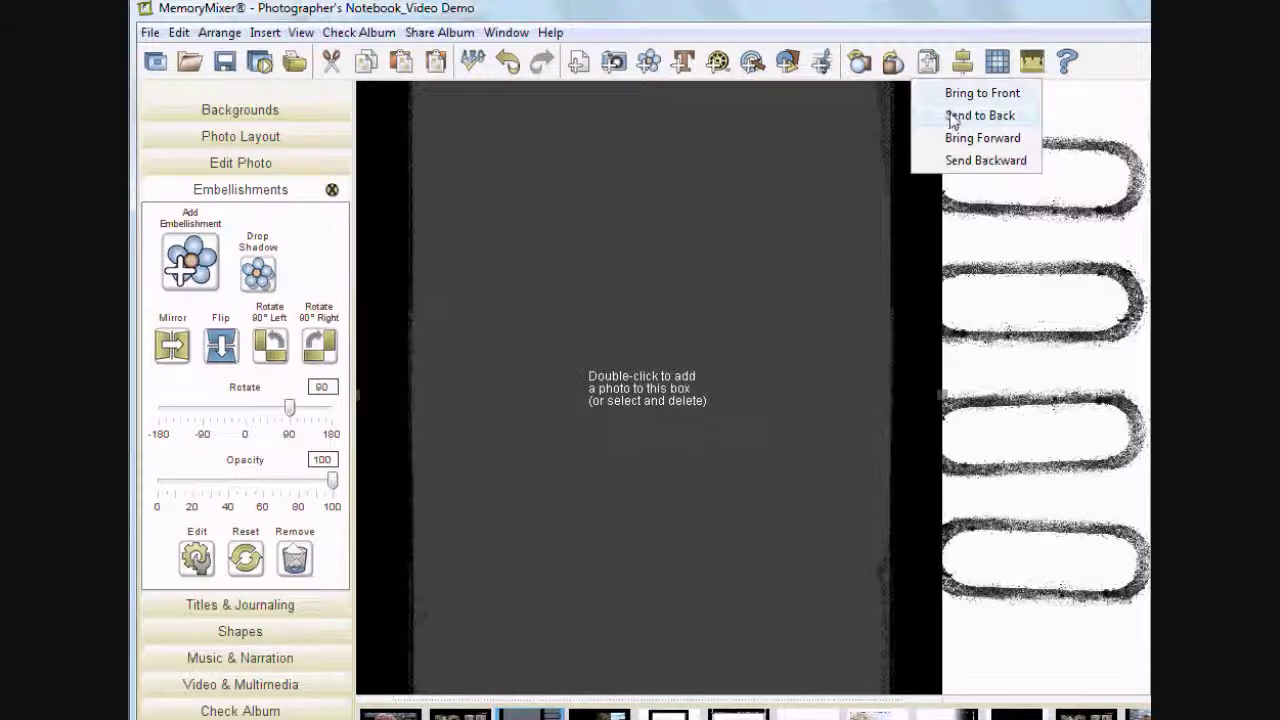
left_click(952, 116)
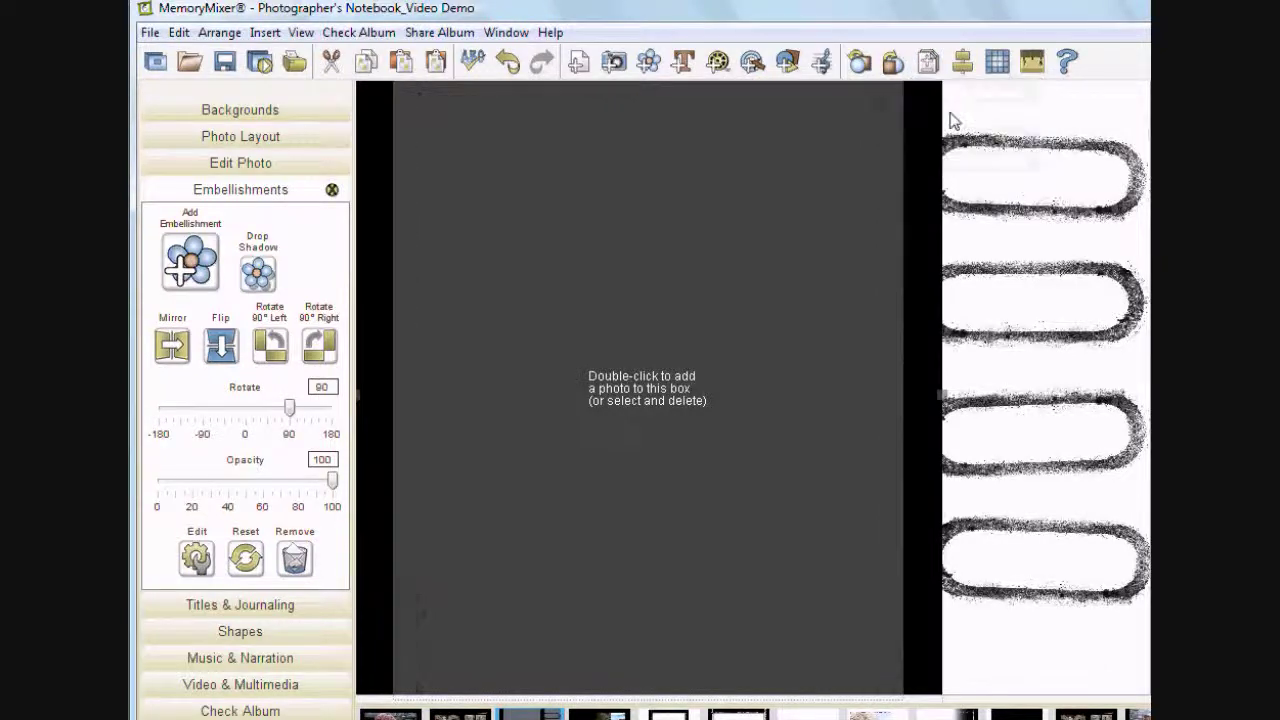
Step: Add the photo P1000386 copy.jpg from the best folder to the large empty photo box
left_click(634, 393)
double_click(634, 391)
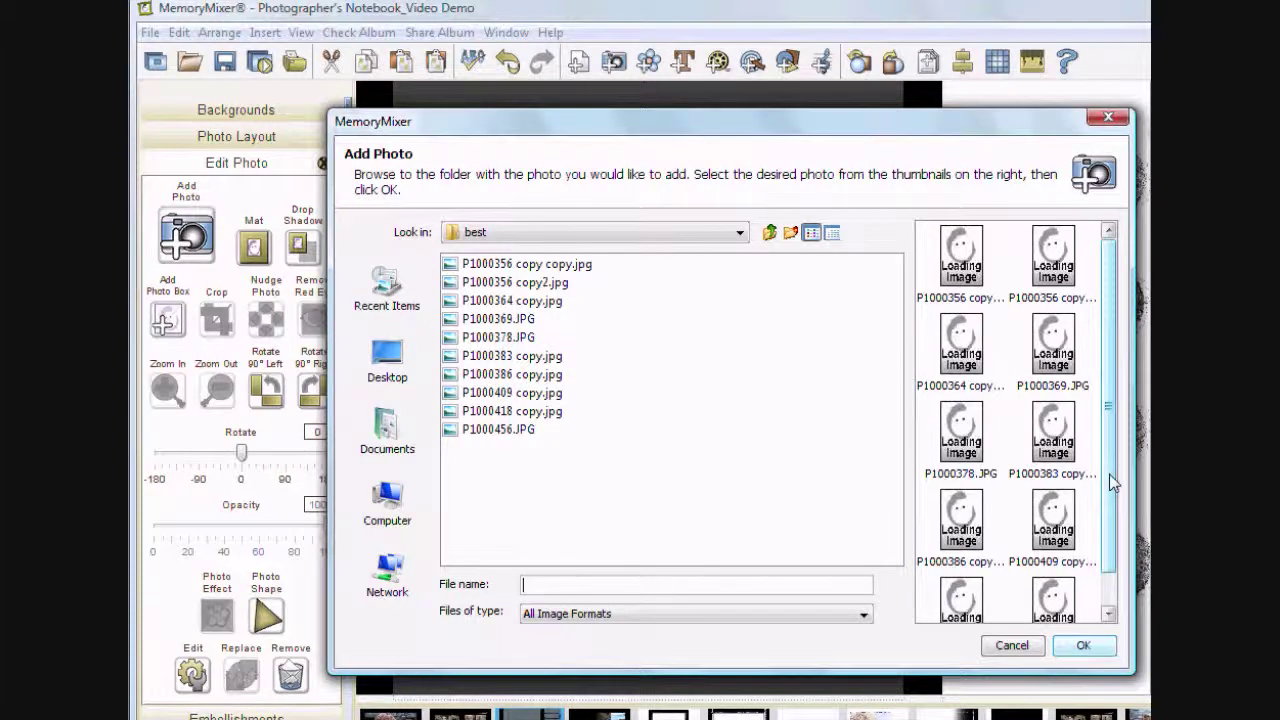
left_click_drag(1110, 475, 1113, 570)
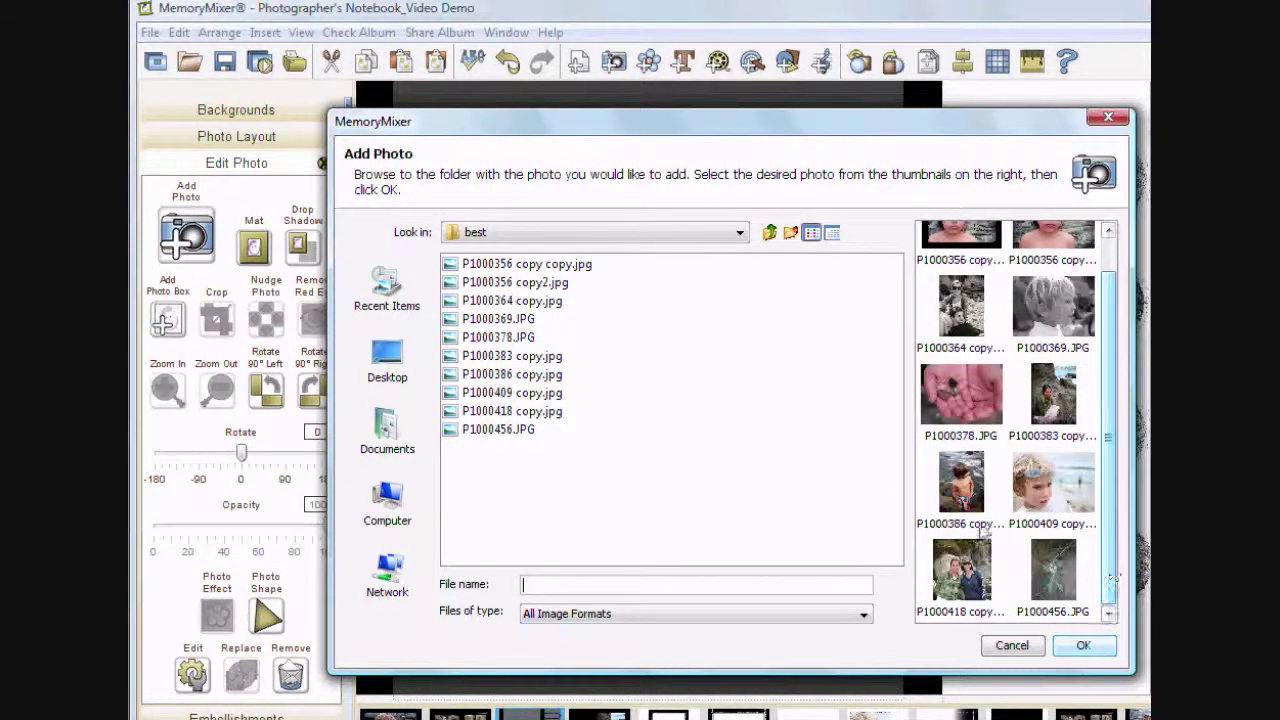
left_click(963, 495)
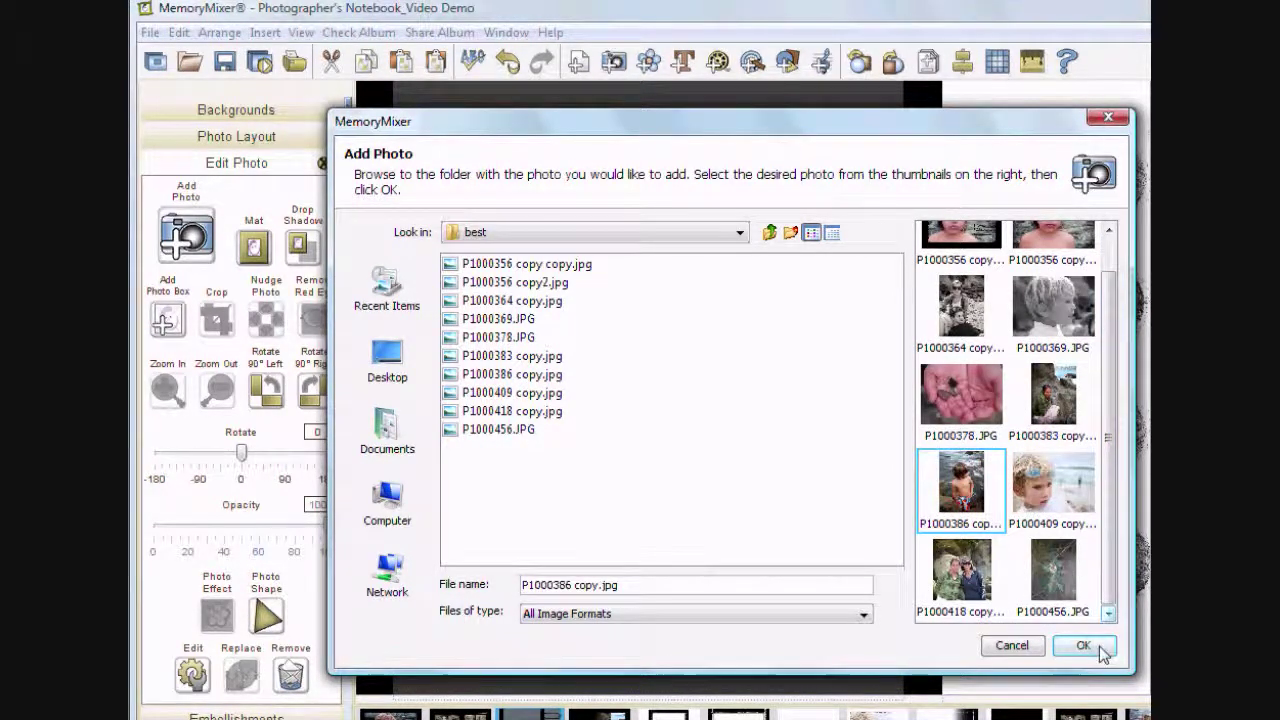
left_click(1092, 647)
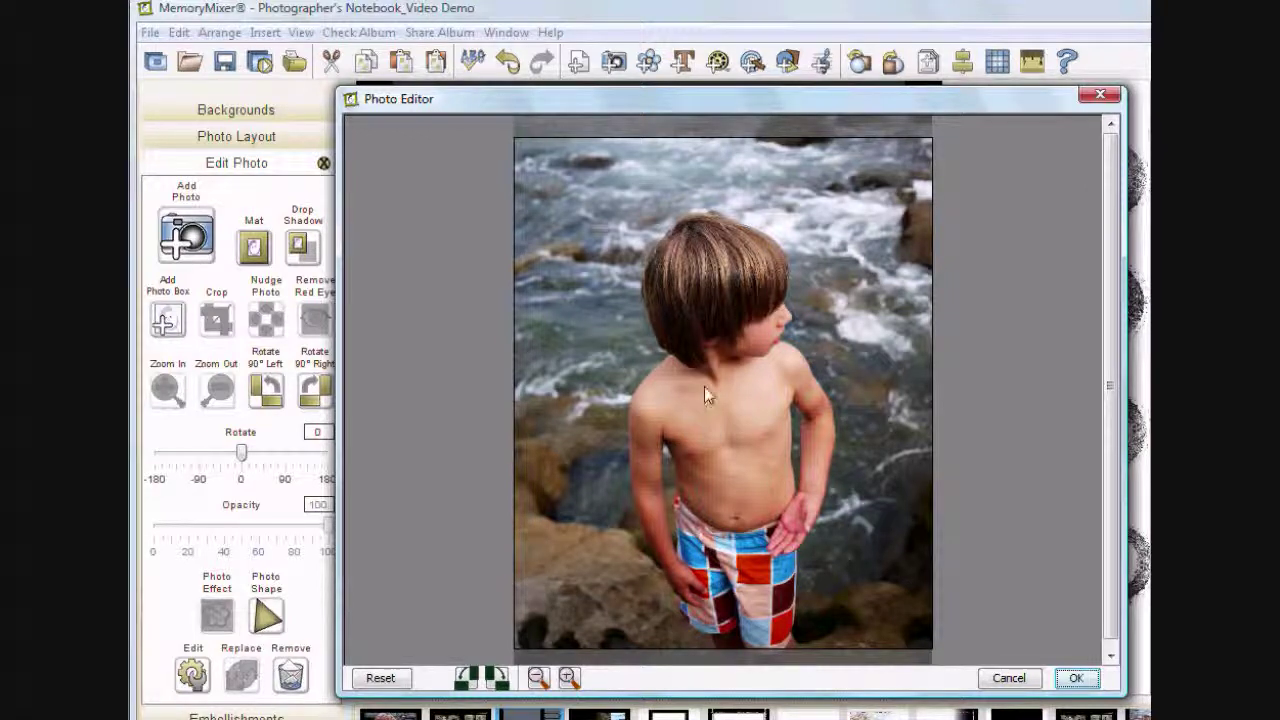
Step: Shift the crop area slightly lower on the boy's photo, accept it, and send the photo to the back behind the black frame
left_click_drag(705, 386, 708, 448)
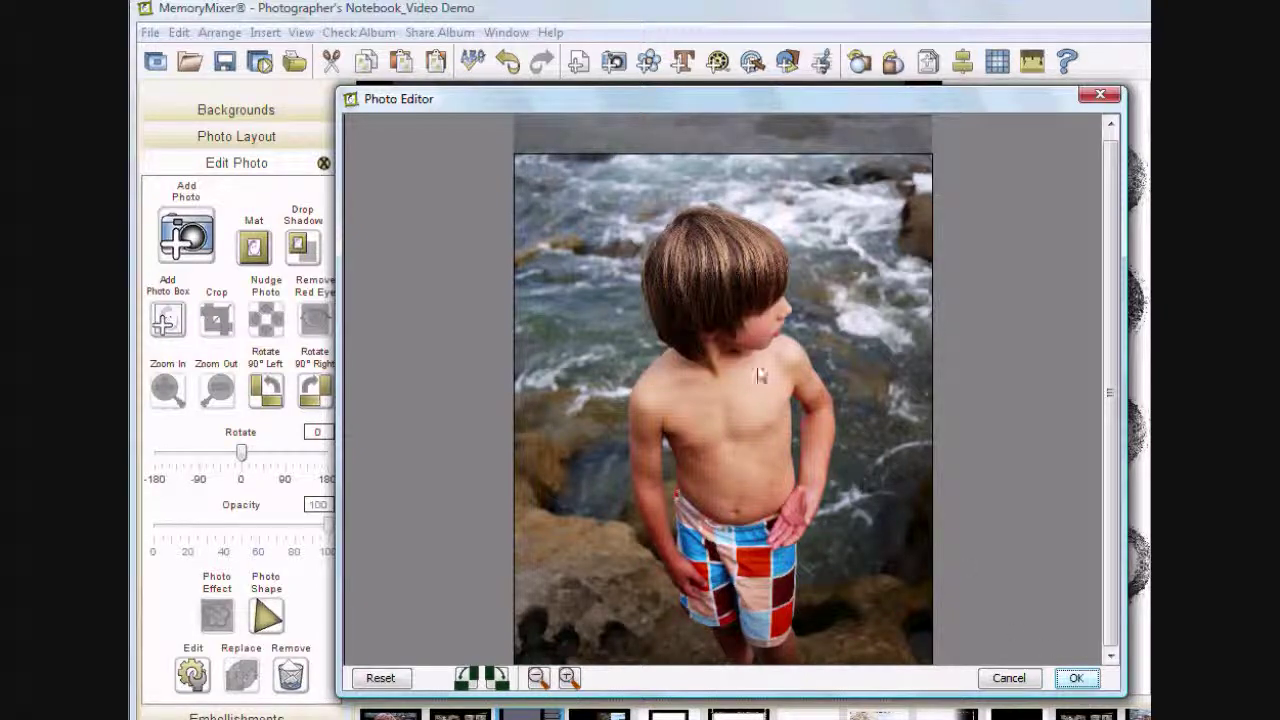
left_click(1075, 678)
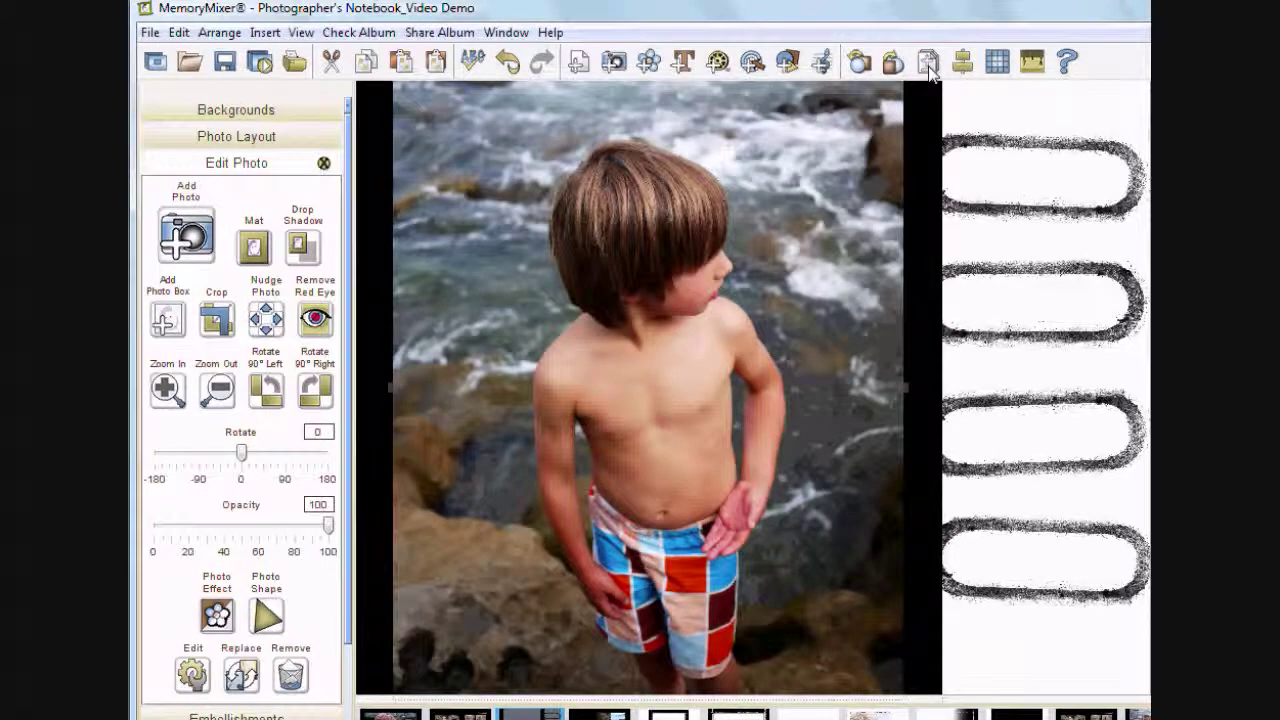
left_click(928, 64)
left_click(979, 116)
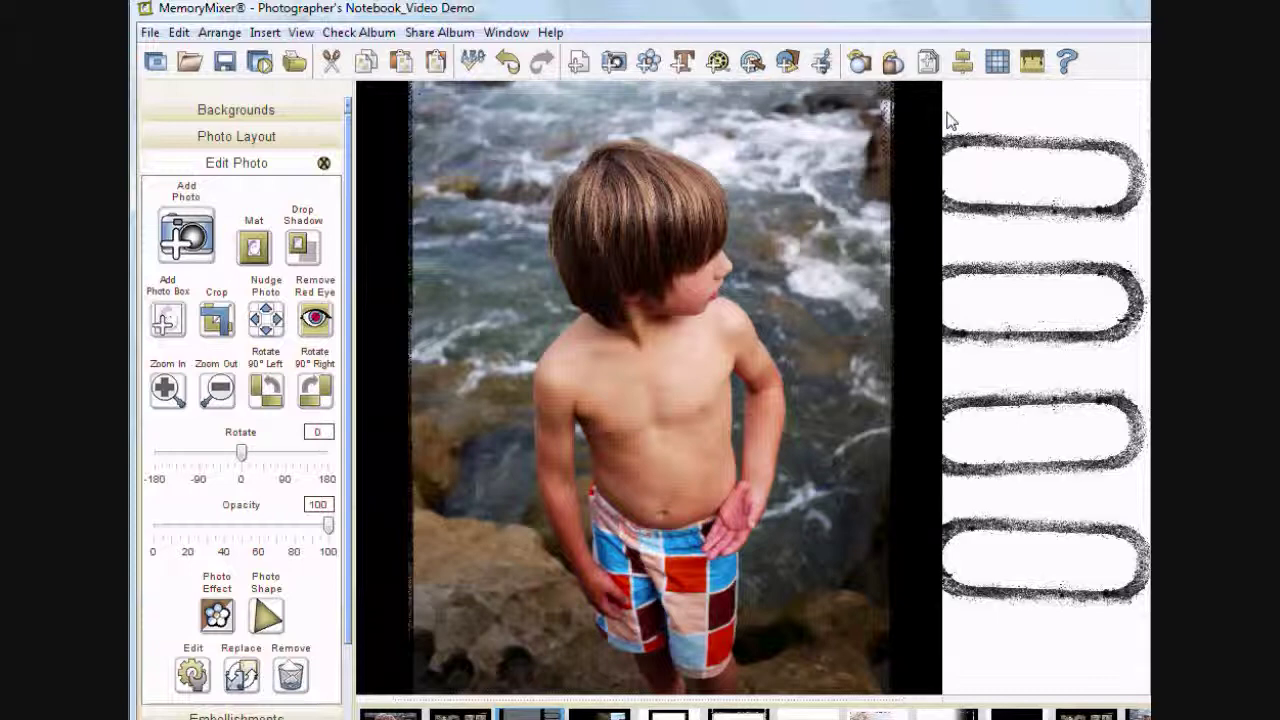
Step: Set the page background to a gray sampled from the water in the boy's photo
left_click(283, 110)
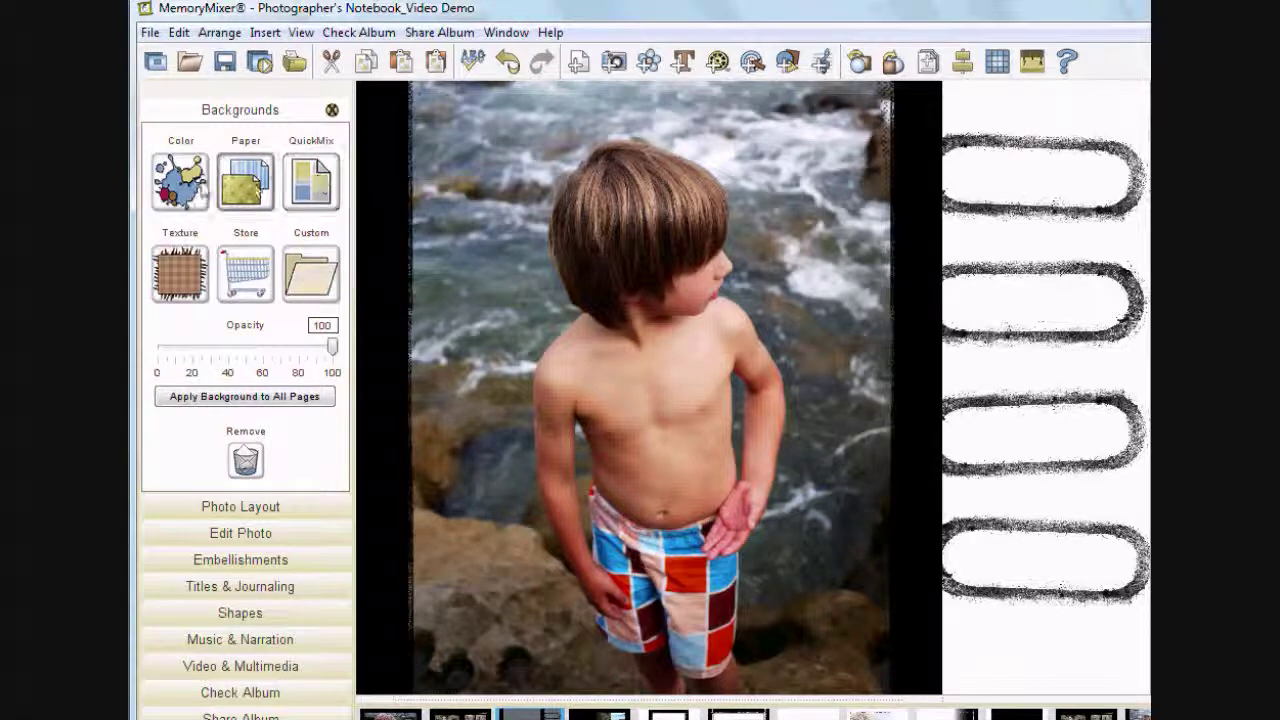
left_click(178, 182)
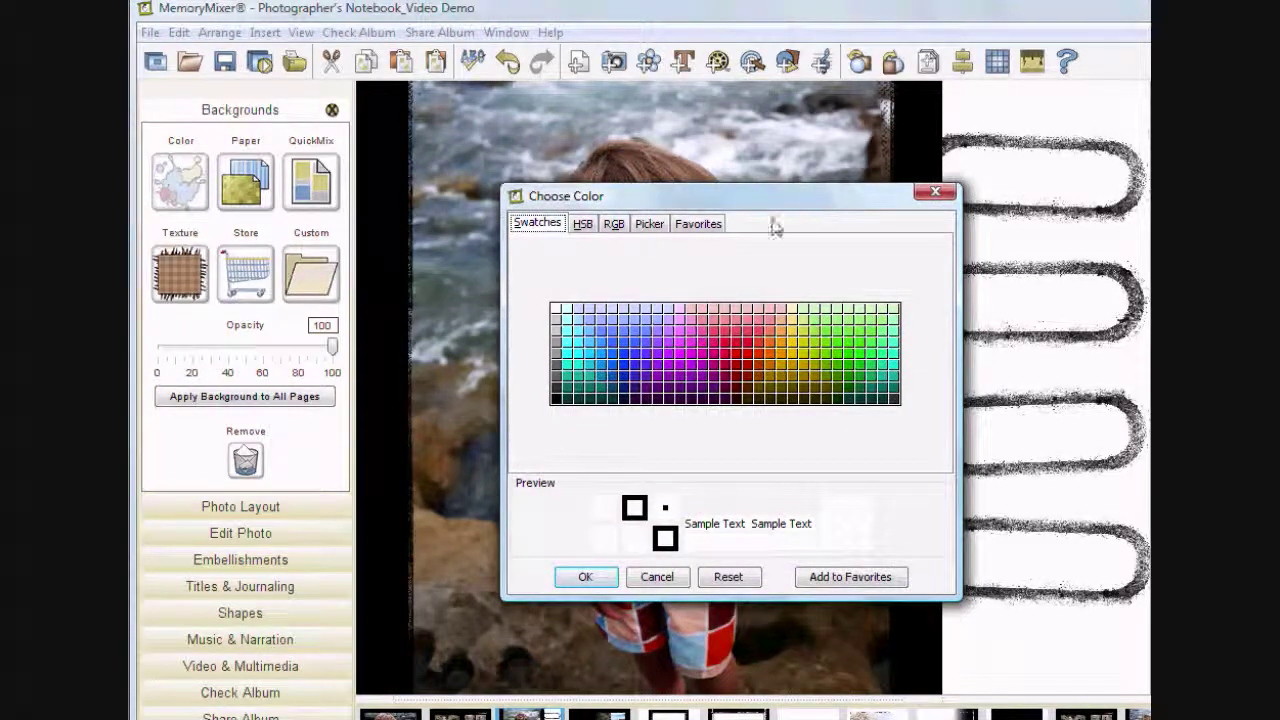
left_click(652, 225)
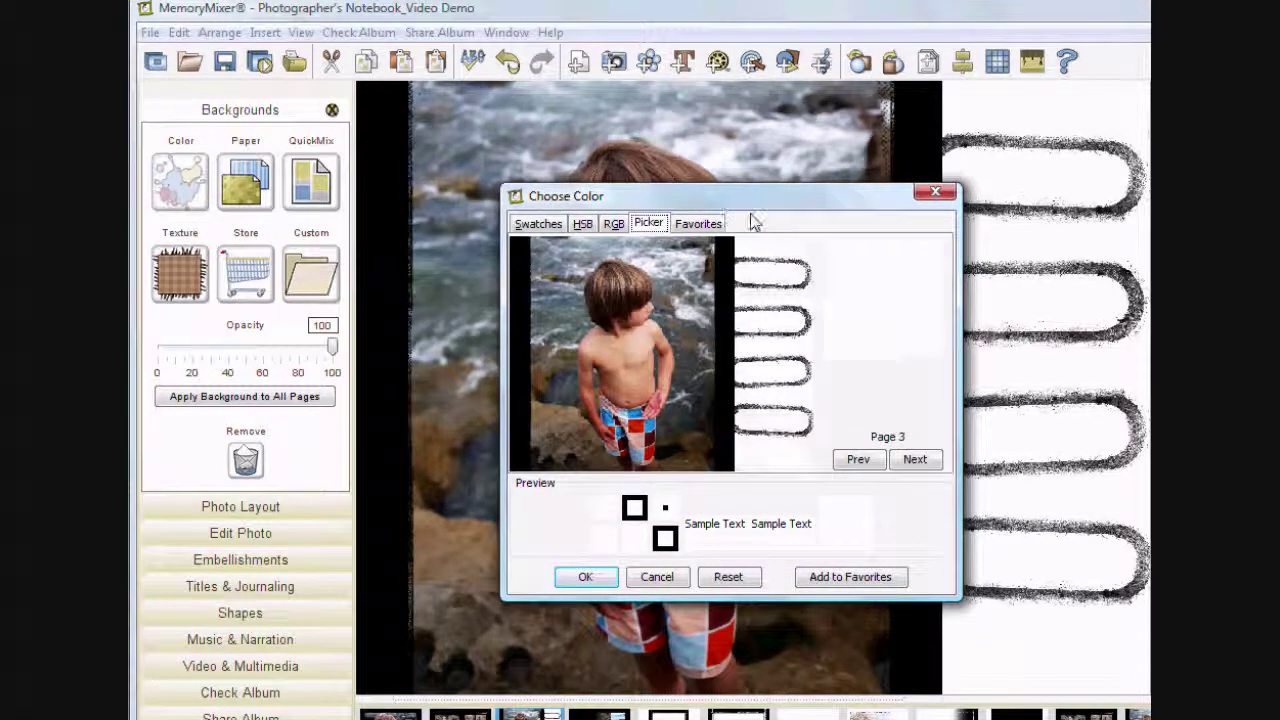
left_click_drag(766, 196, 1035, 68)
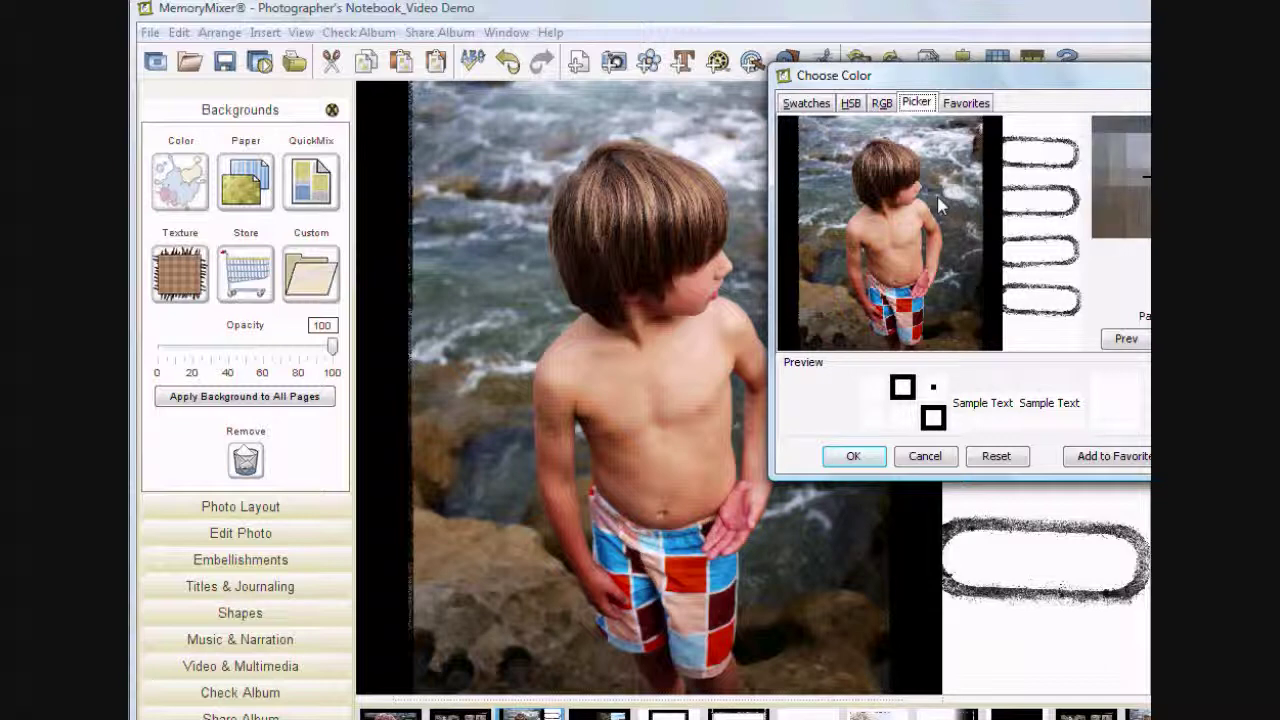
left_click(941, 205)
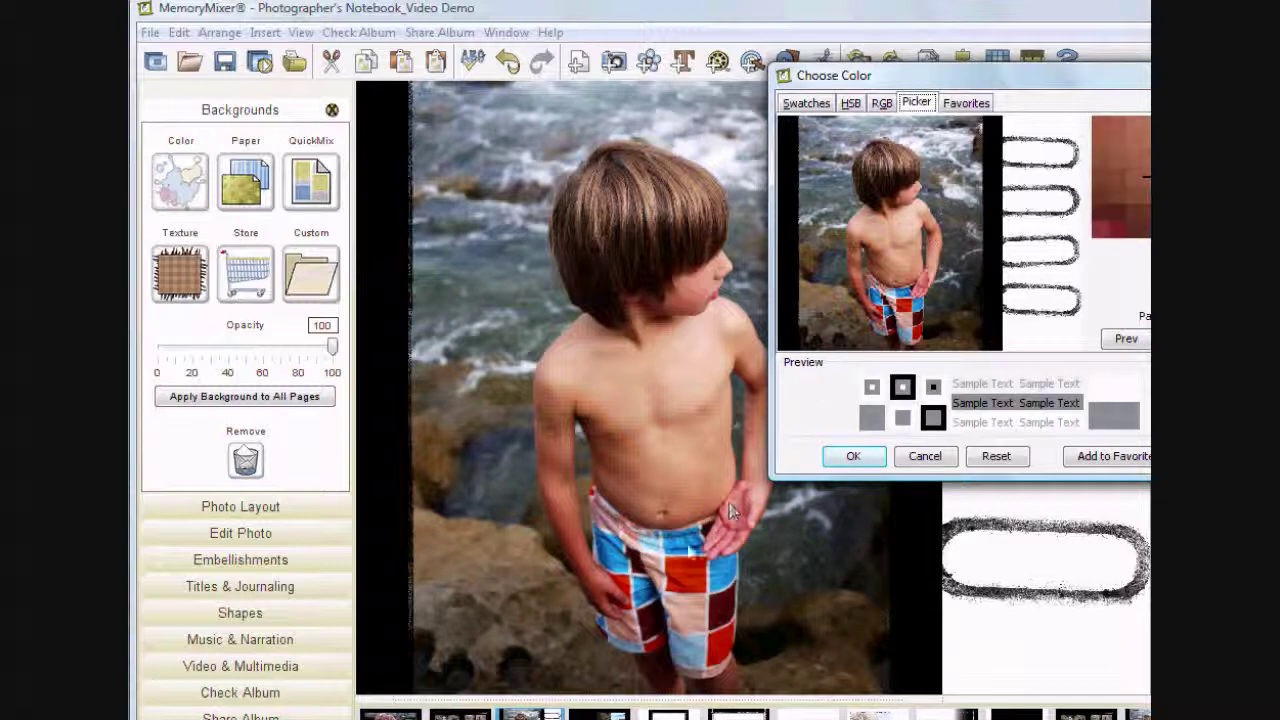
left_click(840, 457)
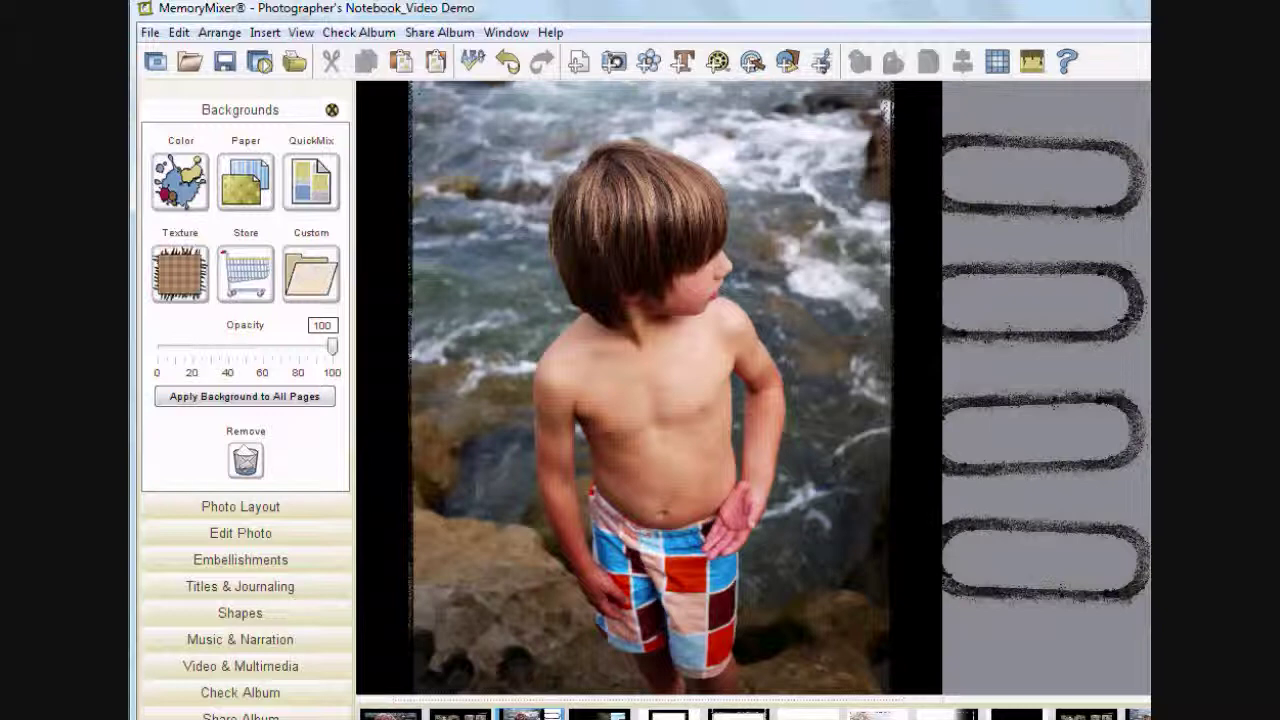
Step: Add the text OCEAN inside the first oval frame and nudge it slightly up and to the left
left_click(1146, 150)
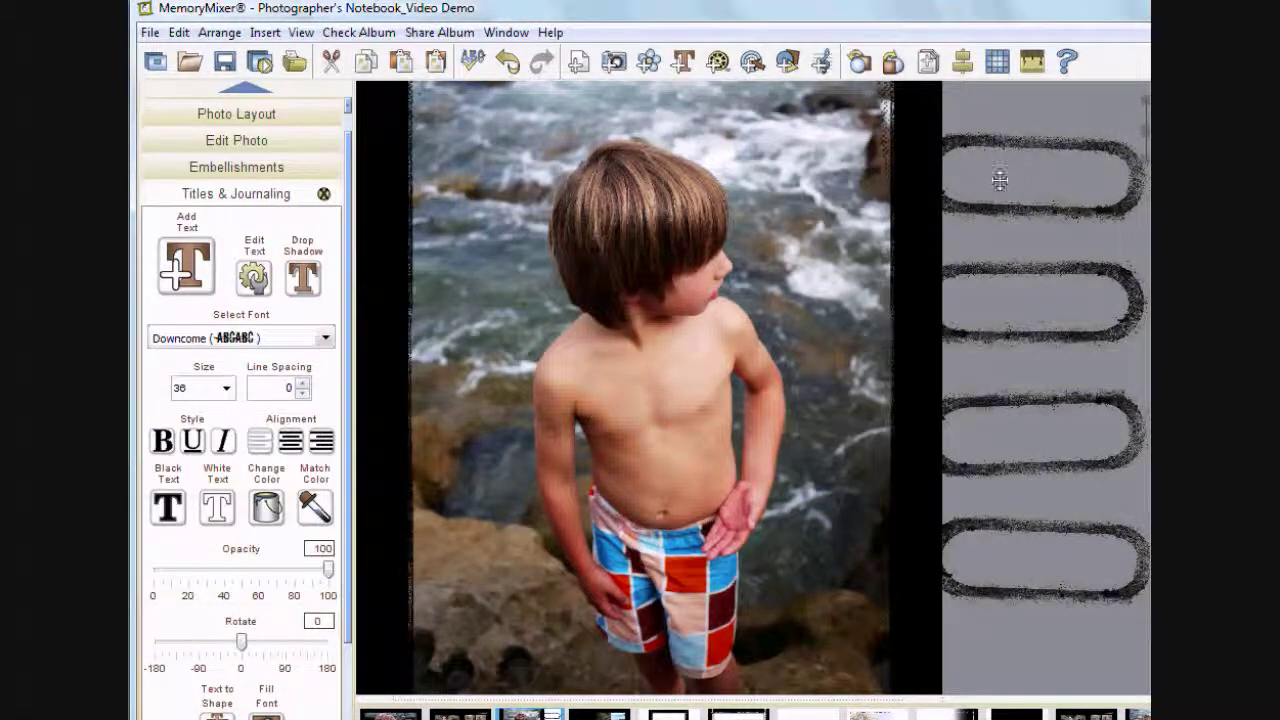
type("OCEAN")
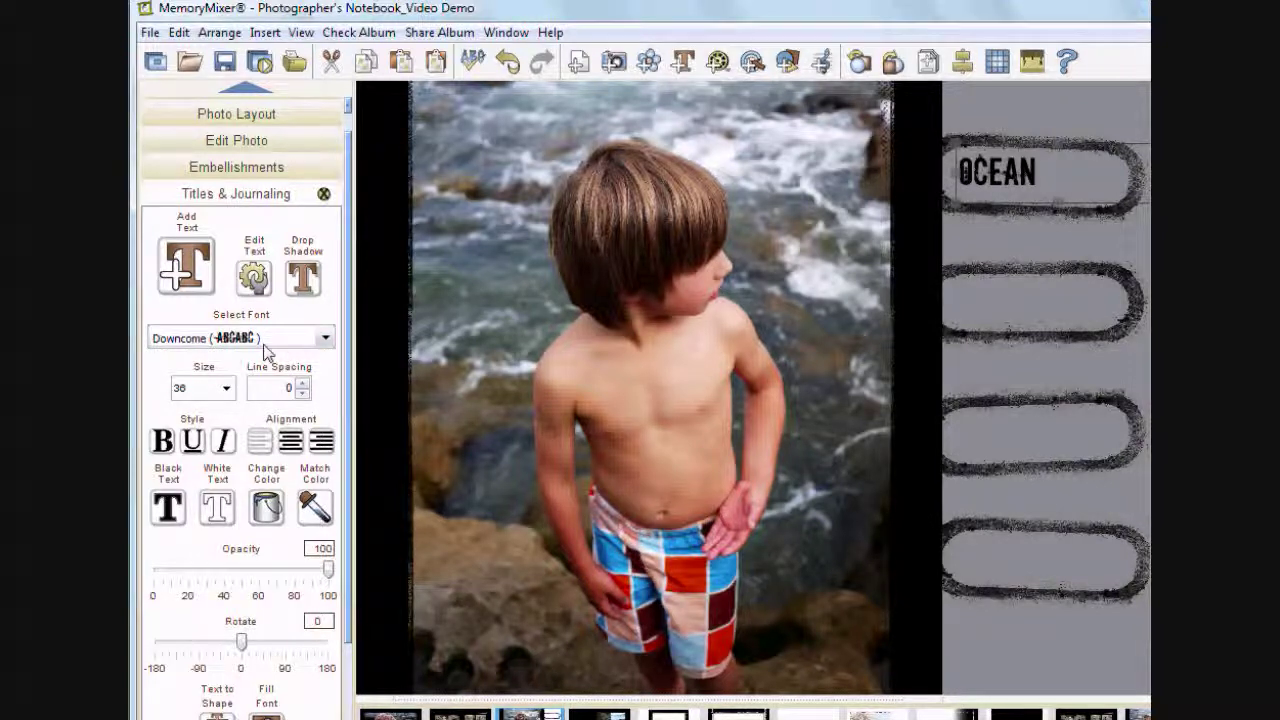
left_click_drag(1000, 172, 997, 166)
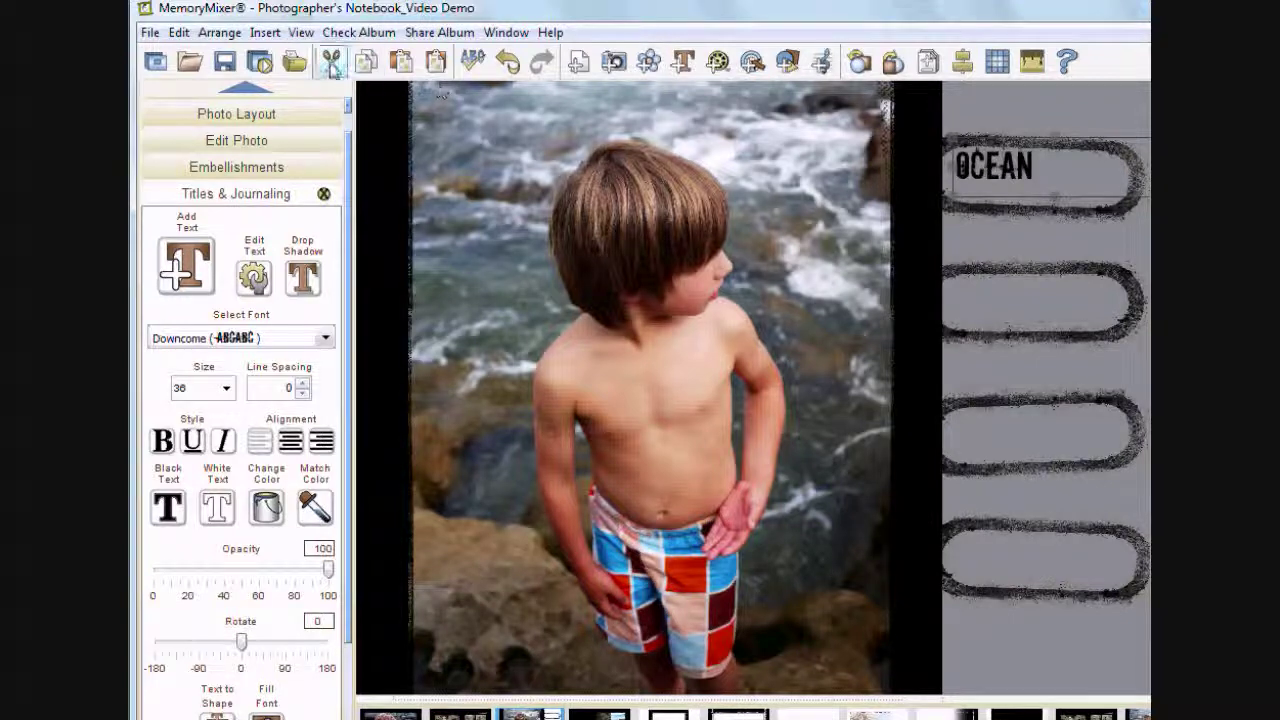
Step: Paste a copy of the OCEAN text into the second oval frame, change it to IN LA JOLLA and center it in the frame
left_click(400, 62)
left_click_drag(1020, 178, 1007, 301)
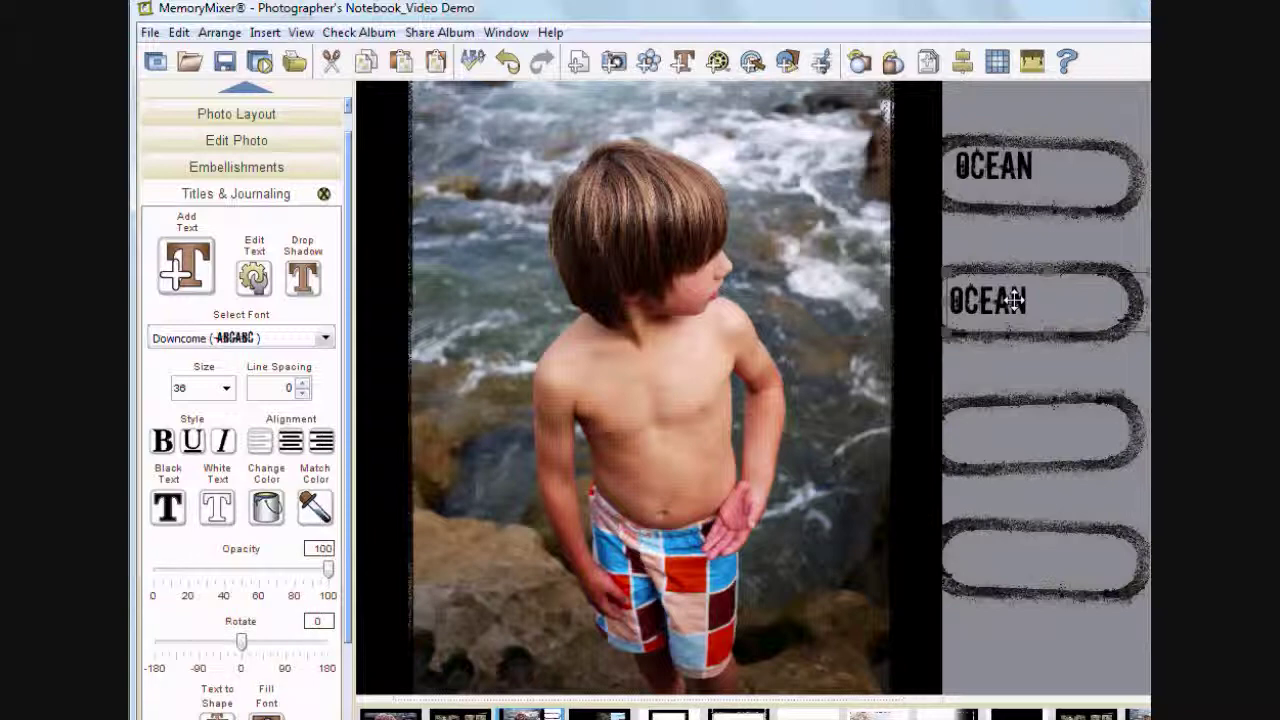
double_click(1013, 301)
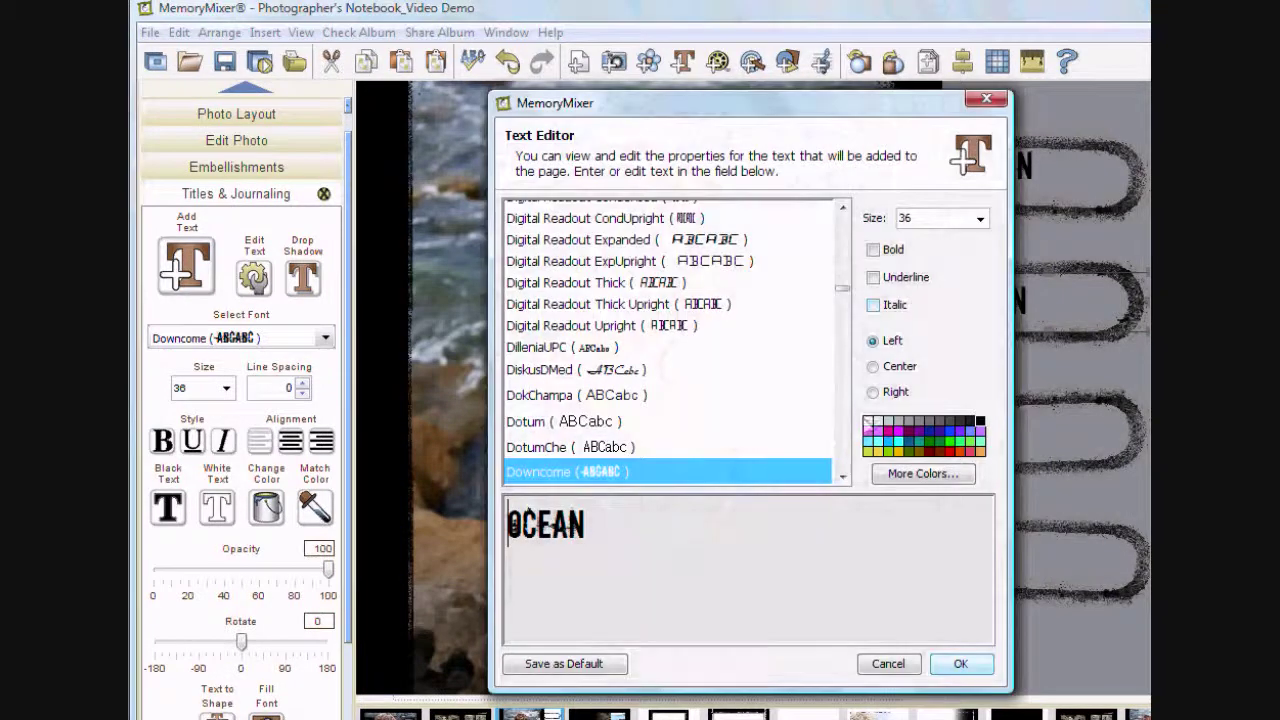
left_click_drag(678, 515, 440, 518)
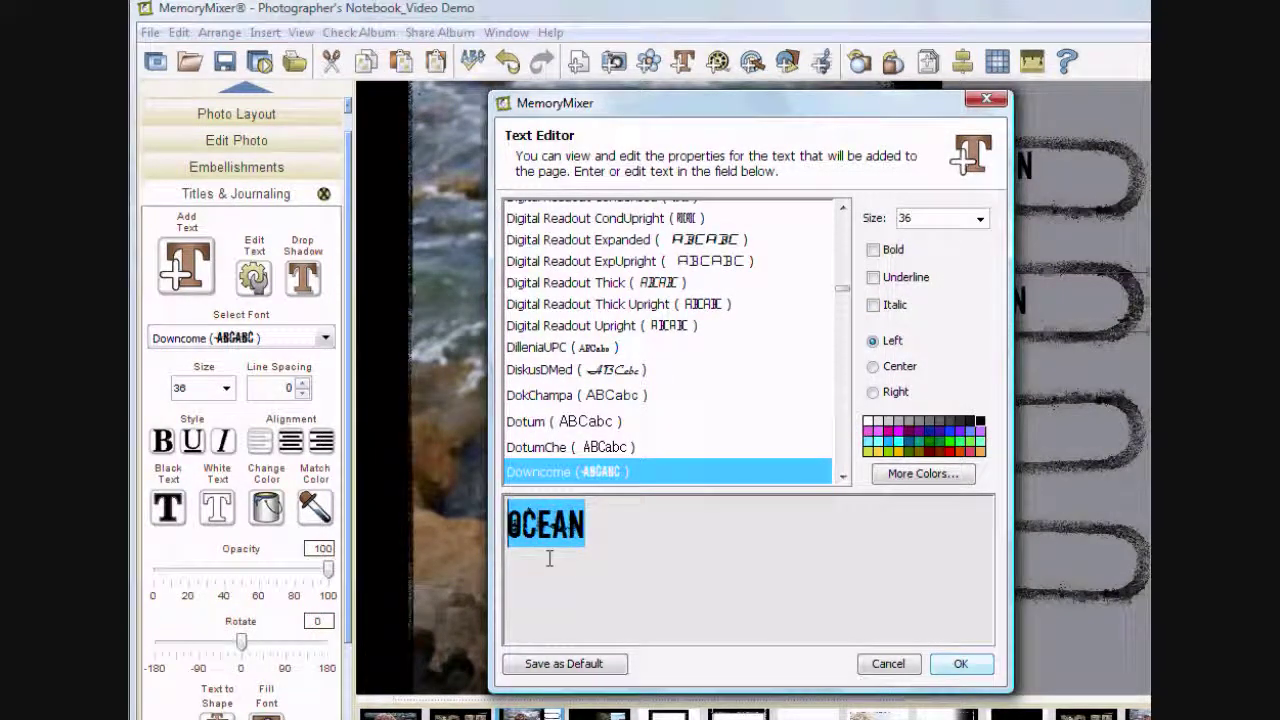
type("IN LA ")
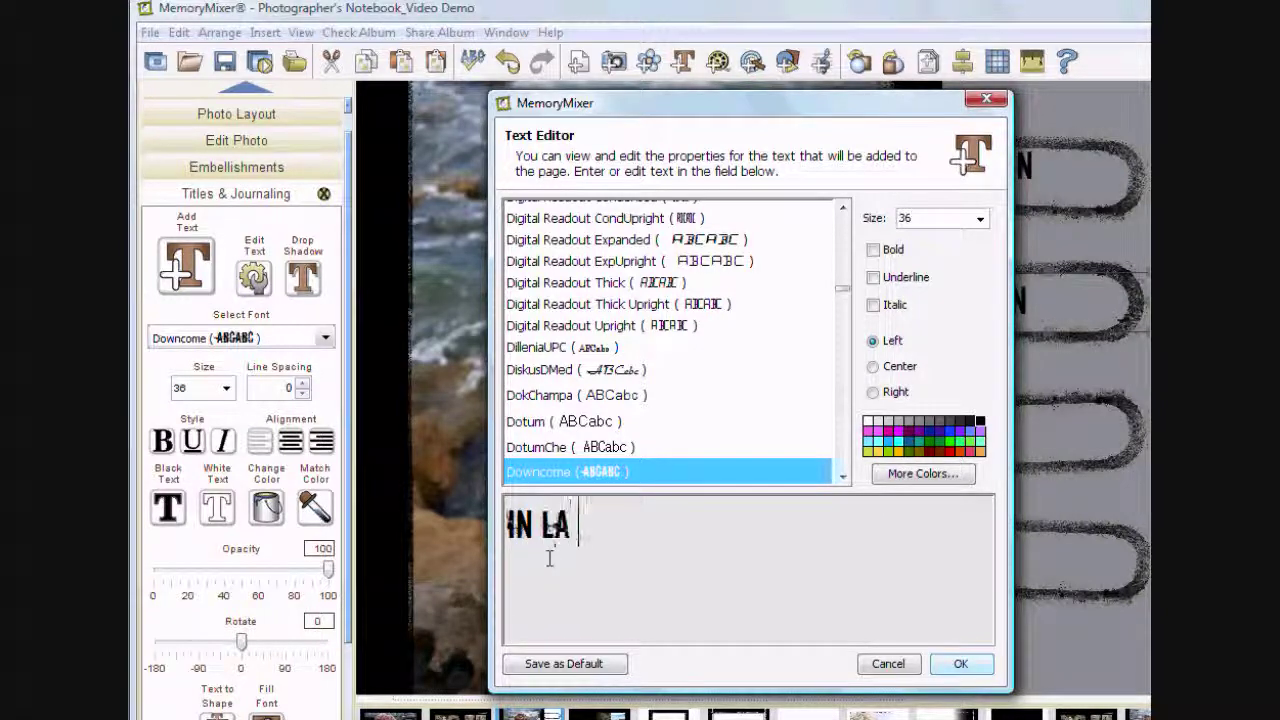
type("JOLLA")
left_click(960, 663)
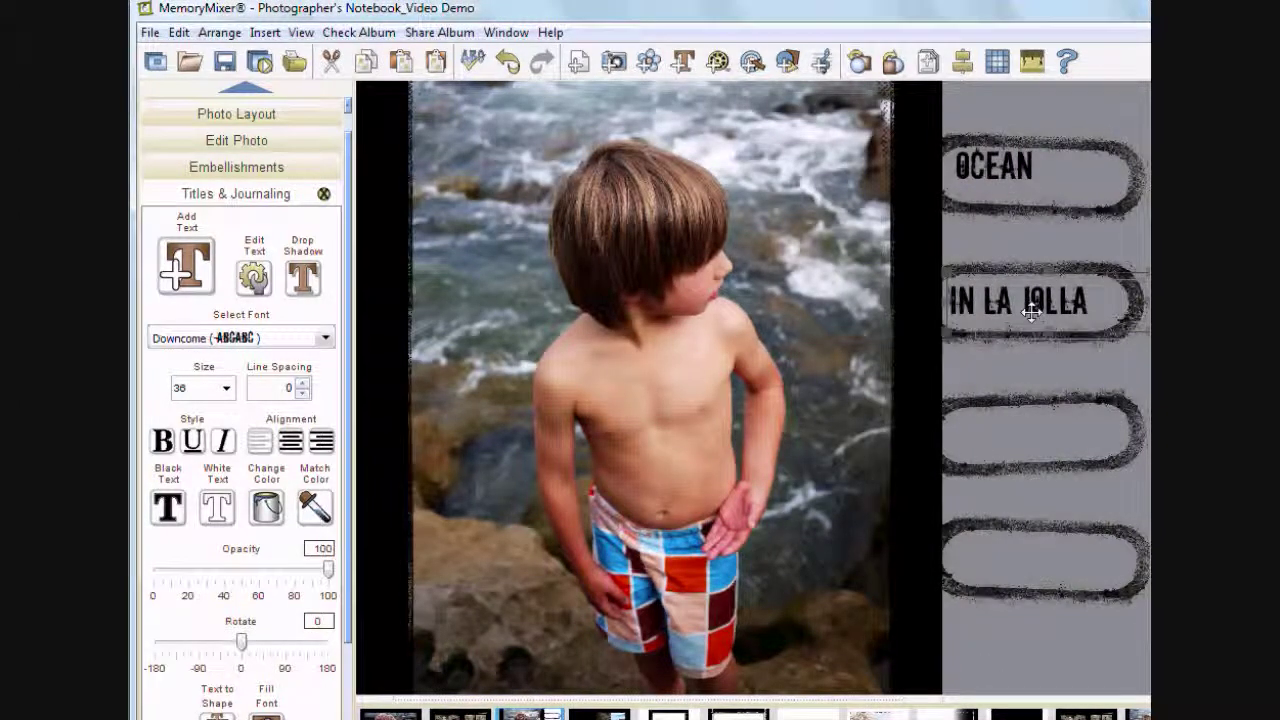
left_click_drag(972, 305, 1000, 312)
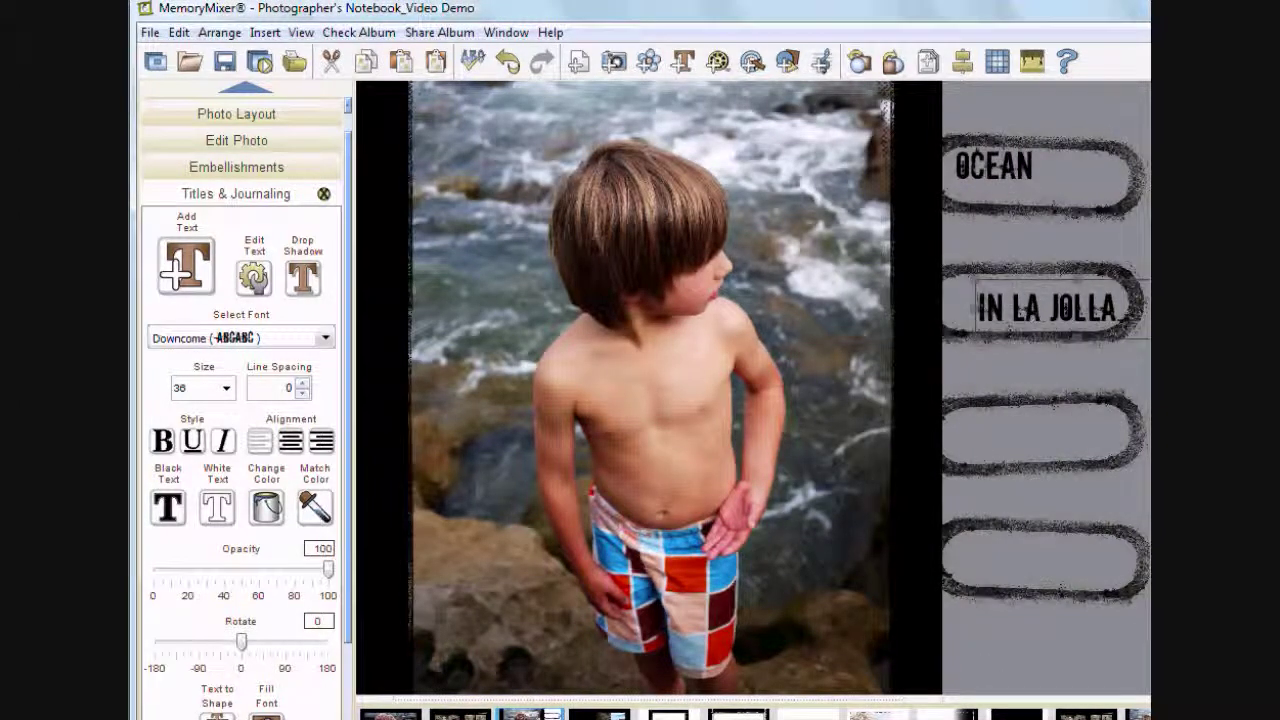
Step: Add the text COVE in the third oval frame and JULY in the fourth, placing JULY toward the frame's right end
left_click(1035, 430)
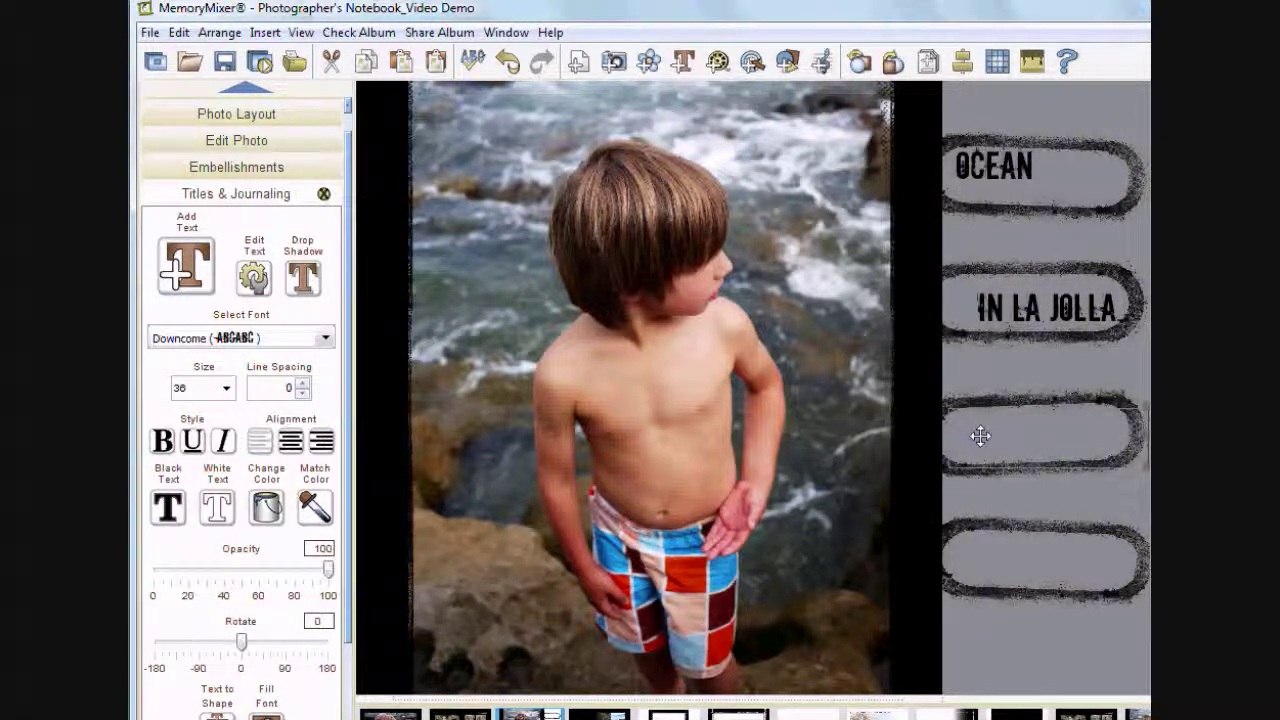
type("COVE")
left_click_drag(1007, 432, 1015, 421)
left_click(1094, 567)
type("JULY")
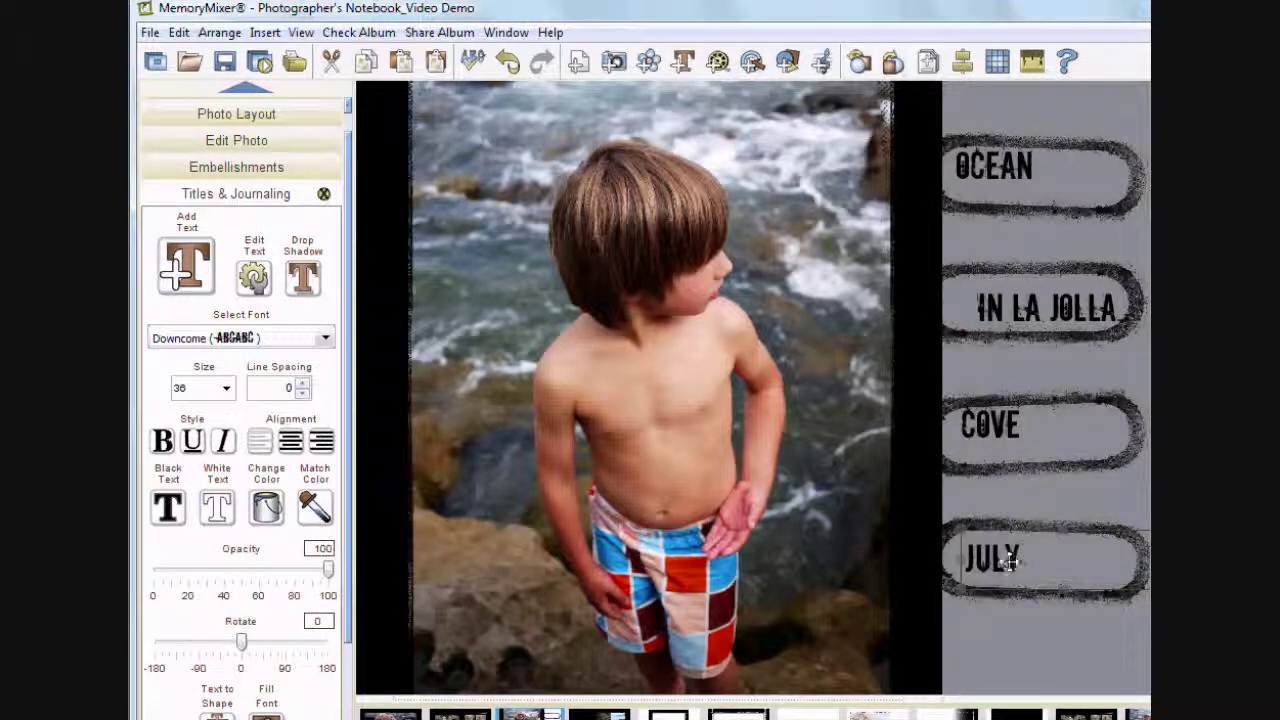
left_click_drag(977, 545, 1060, 548)
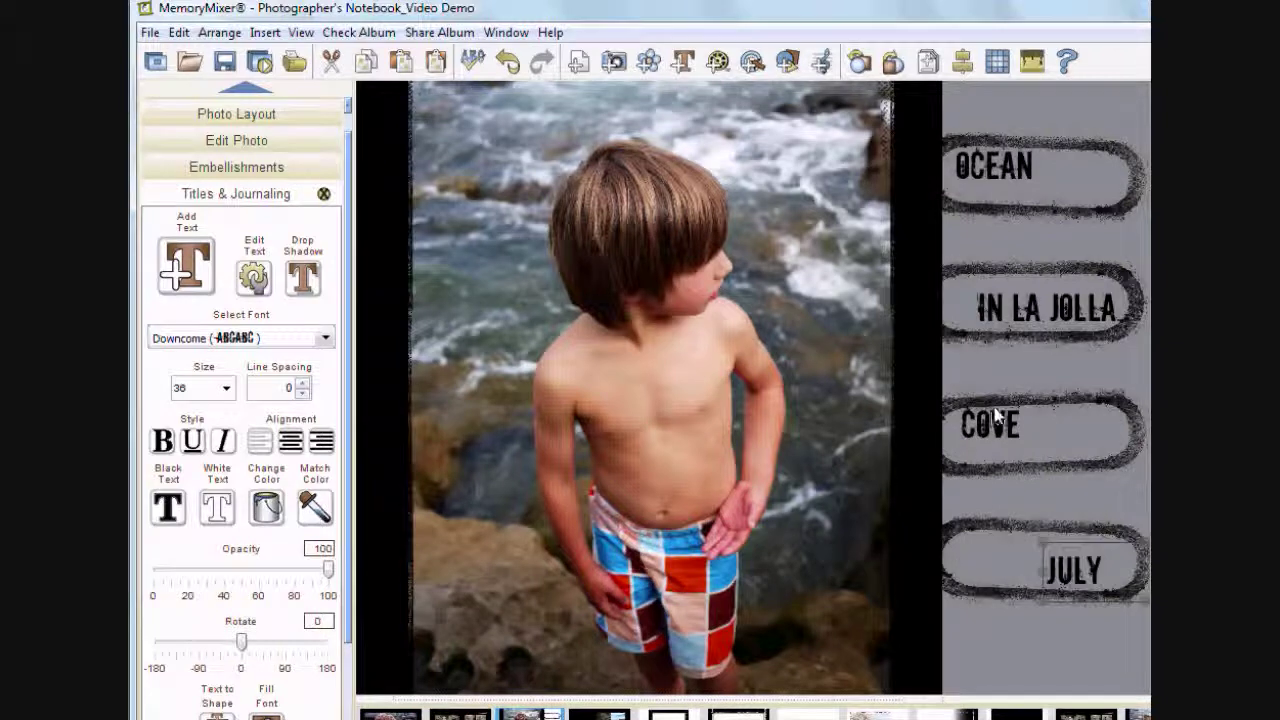
Step: Move the COVE text lower in its oval frame and set its rotation to -2
left_click_drag(1010, 425, 1014, 450)
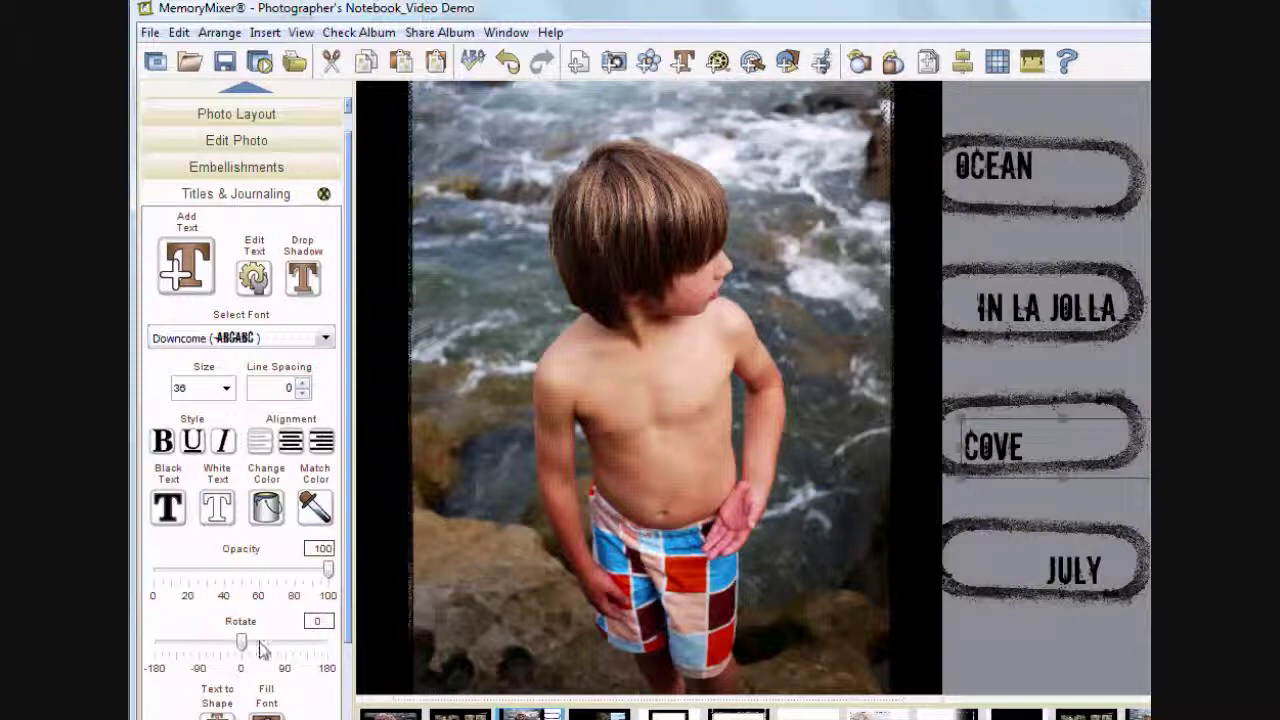
double_click(326, 622)
type("-2")
key("Return")
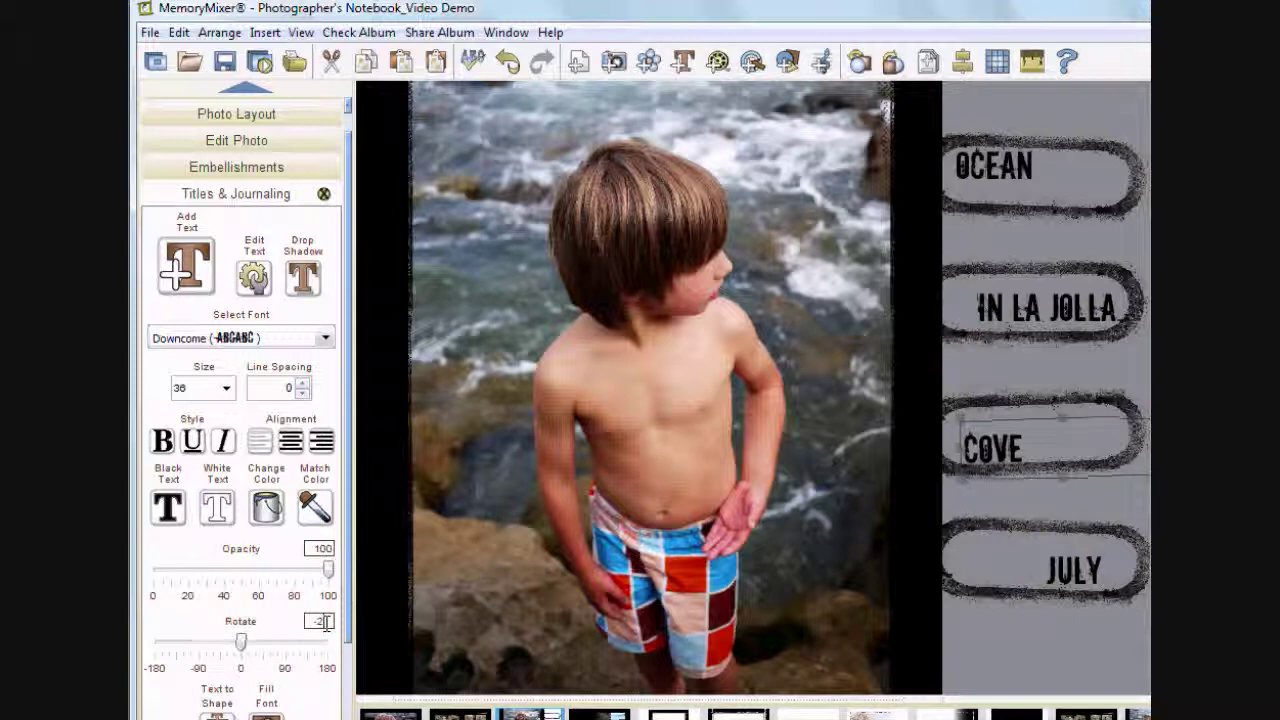
Step: Set the rotation of the JULY text to 2
left_click(1075, 570)
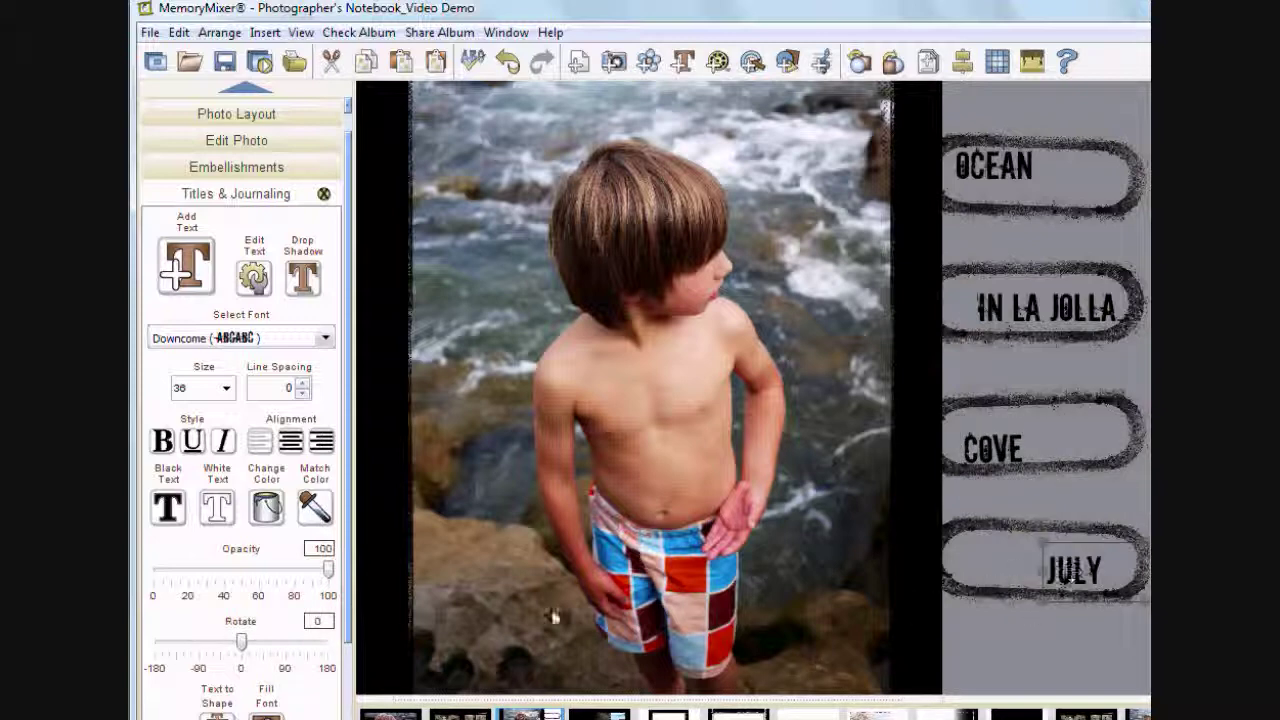
left_click(310, 621)
double_click(314, 621)
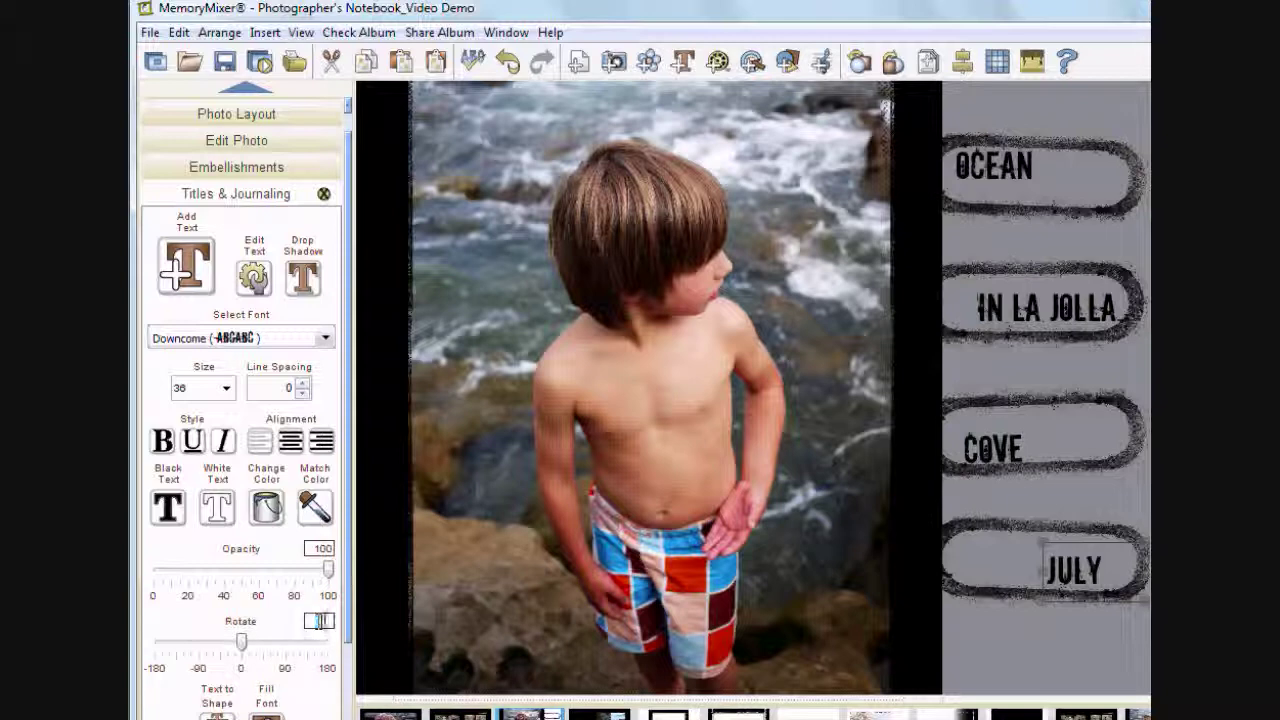
type("2")
key("Return")
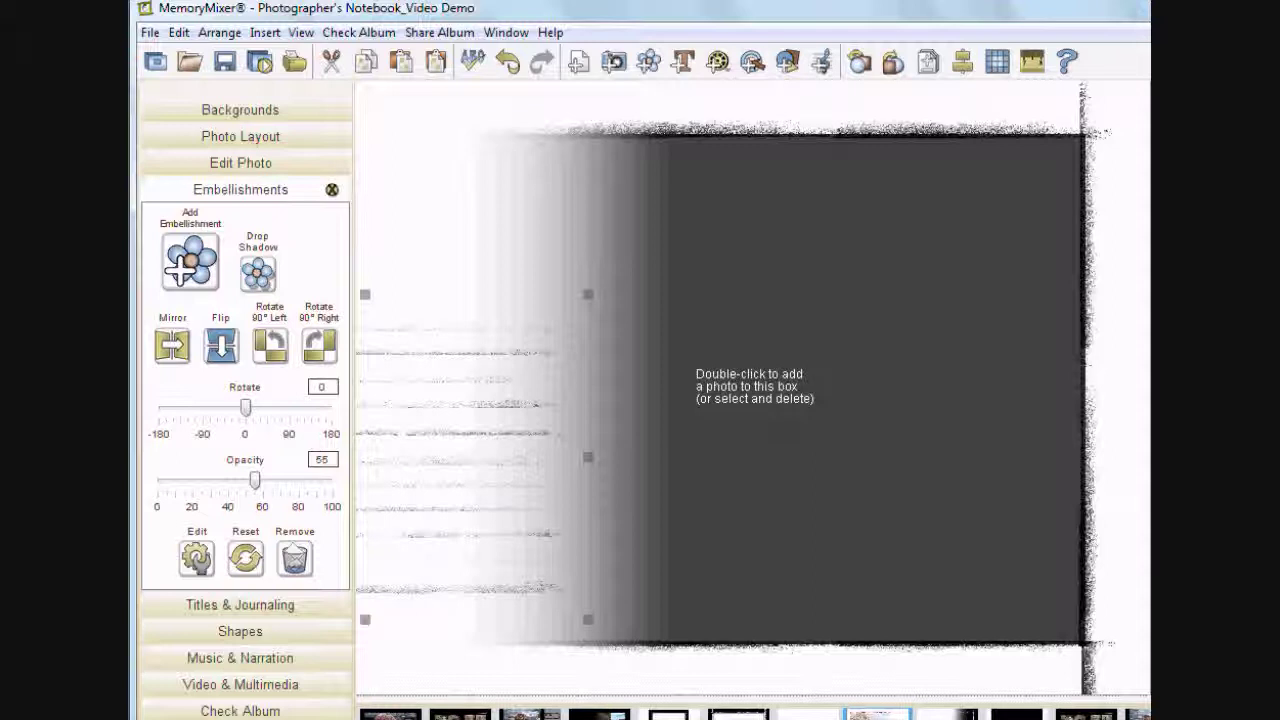
Step: Send the rough-edged black frame embellishment over the wide photo box to the back
left_click(1005, 114)
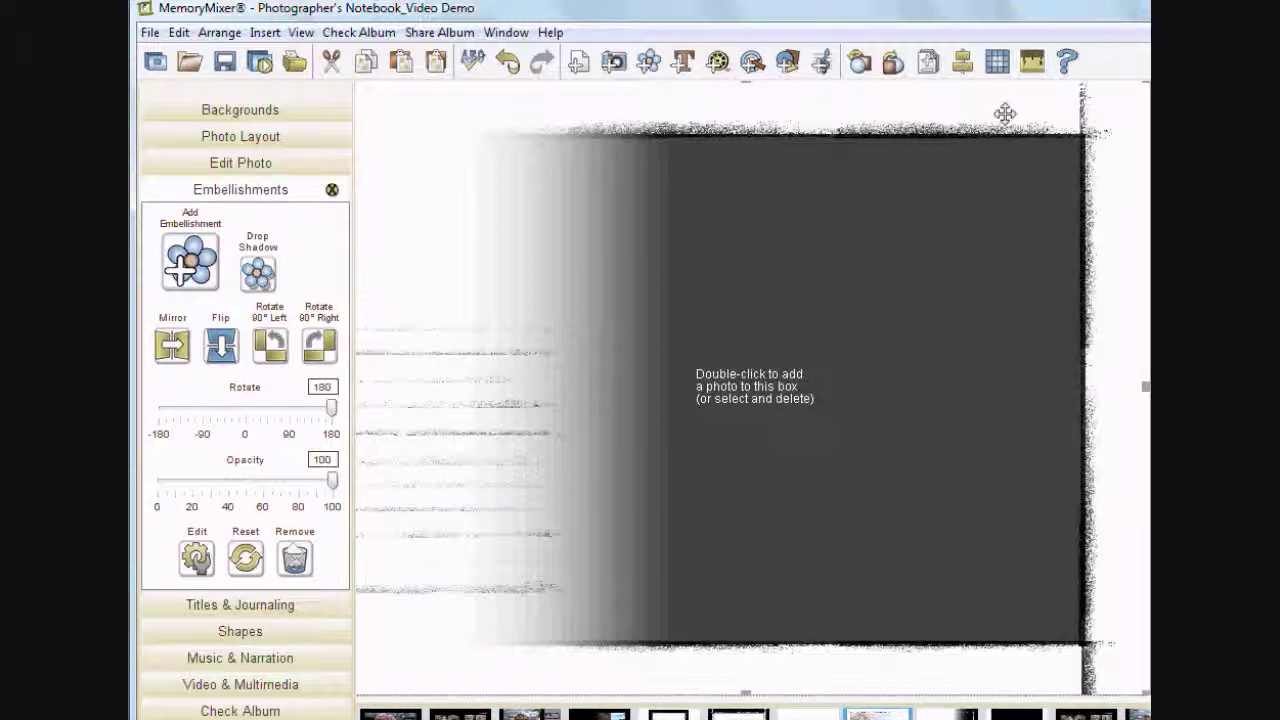
left_click(928, 62)
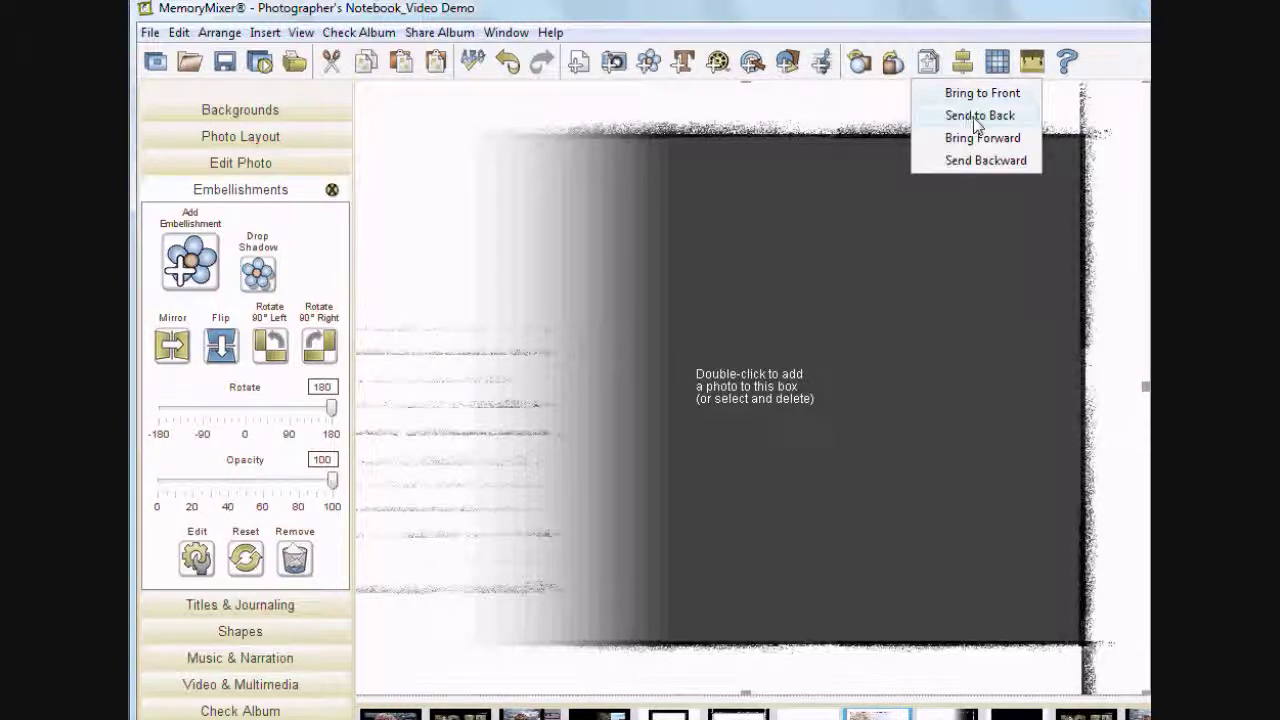
left_click(965, 115)
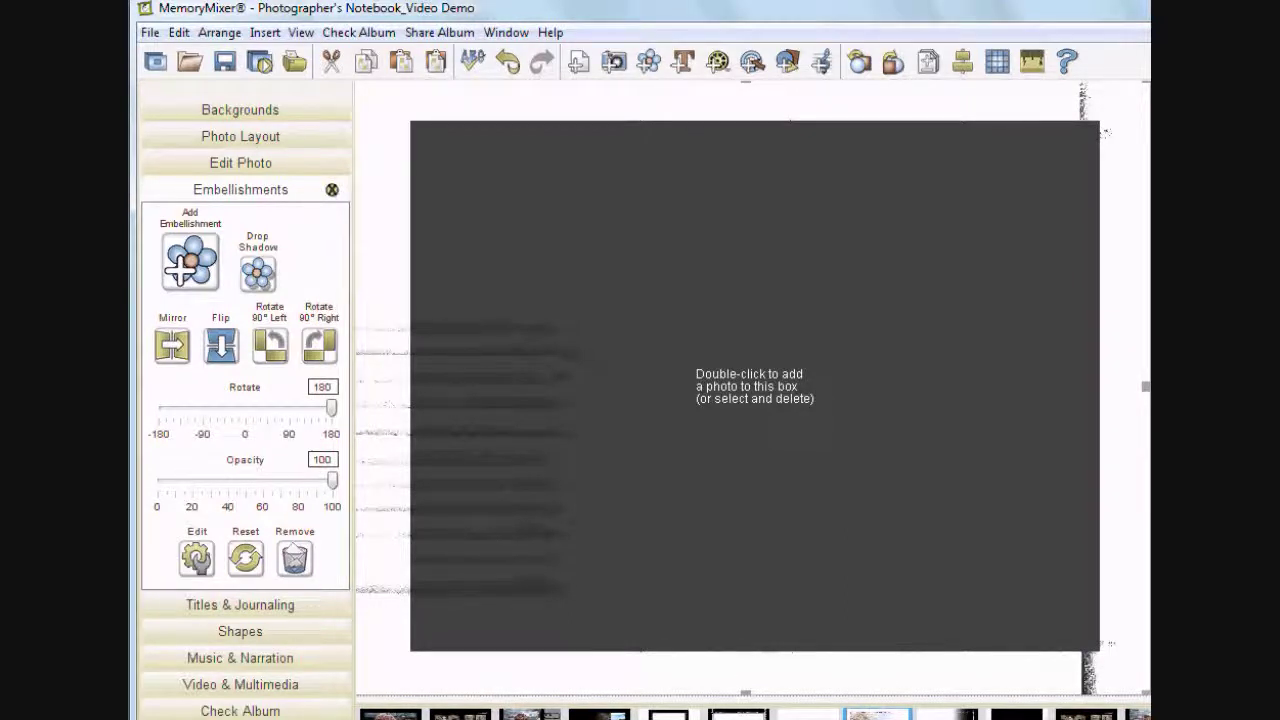
Step: Place the beach close-up of the child with blue goggles into the wide photo box
left_click_drag(1008, 418, 822, 417)
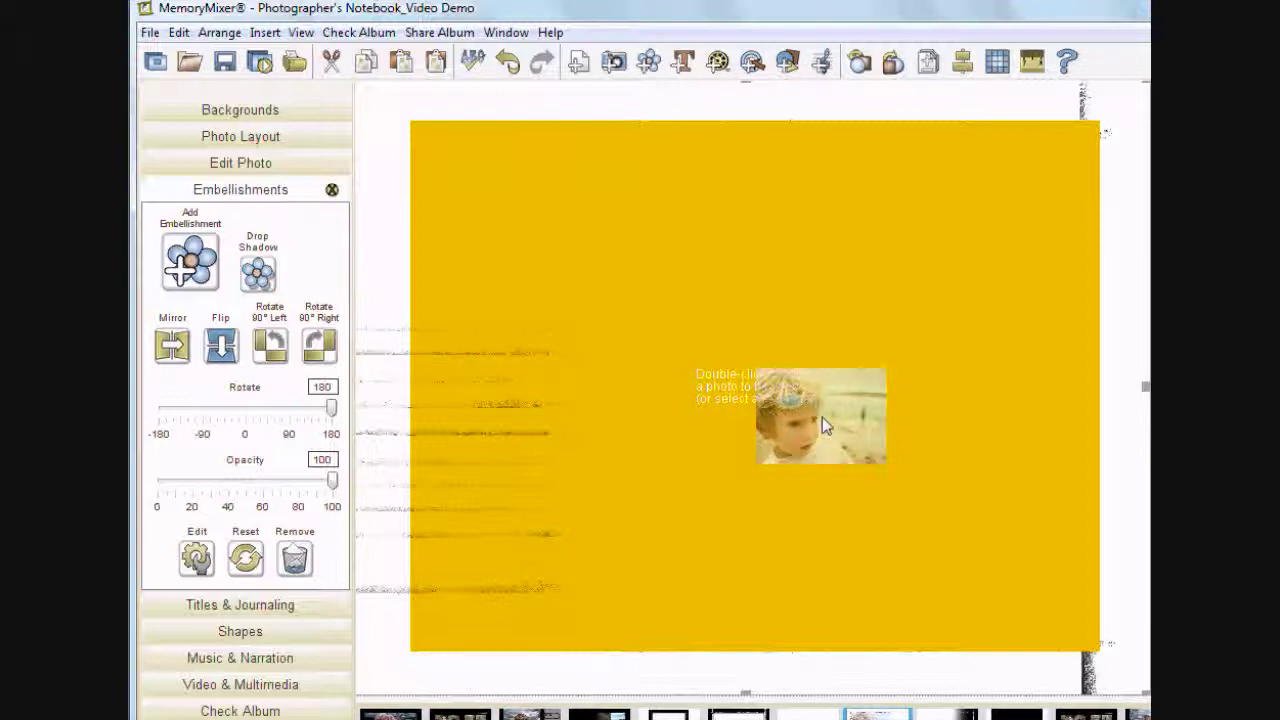
left_click_drag(822, 417, 822, 417)
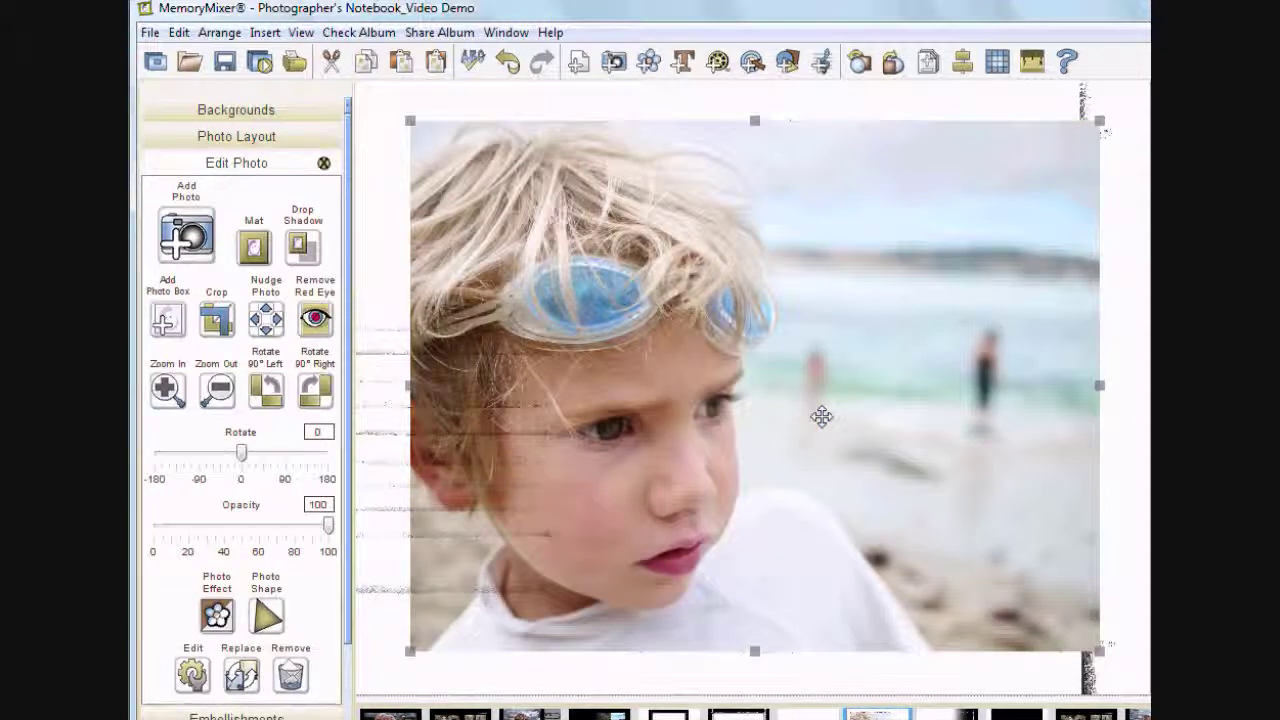
Step: Send the goggles photo behind the rough-edged black frame, and mirror the frame horizontally so its solid edge is on the left
left_click(931, 66)
left_click(958, 114)
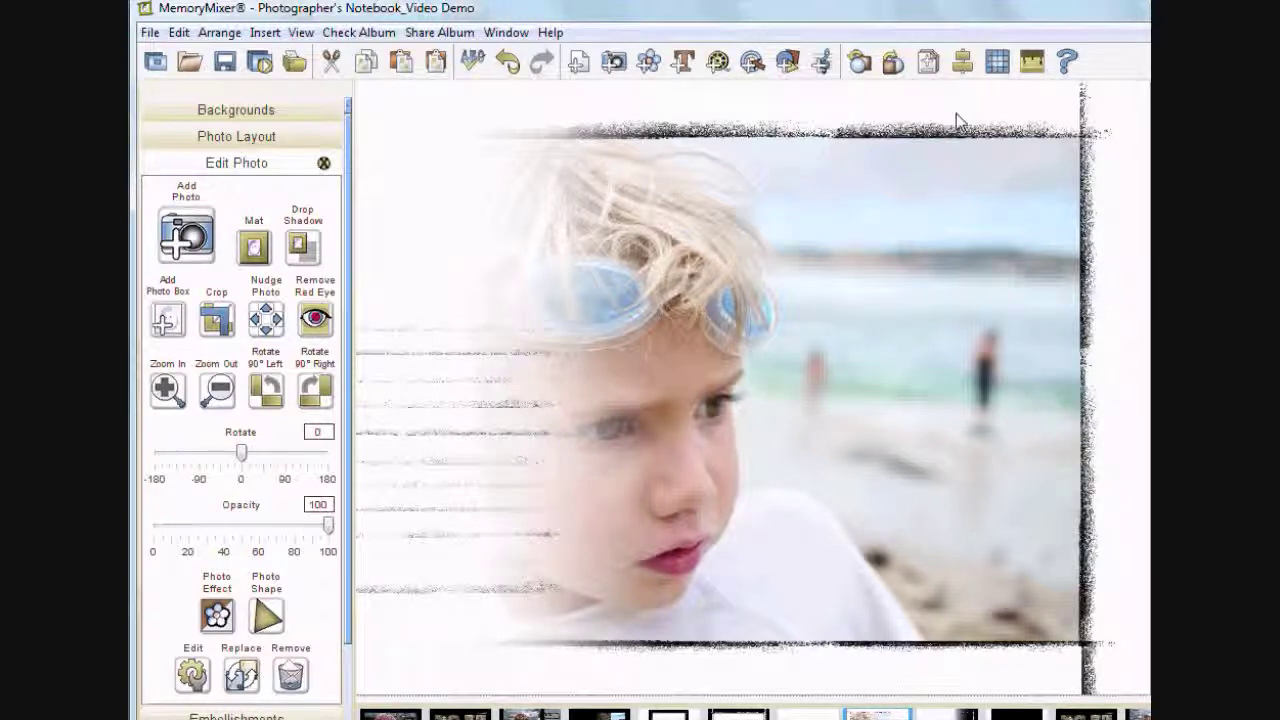
left_click(956, 114)
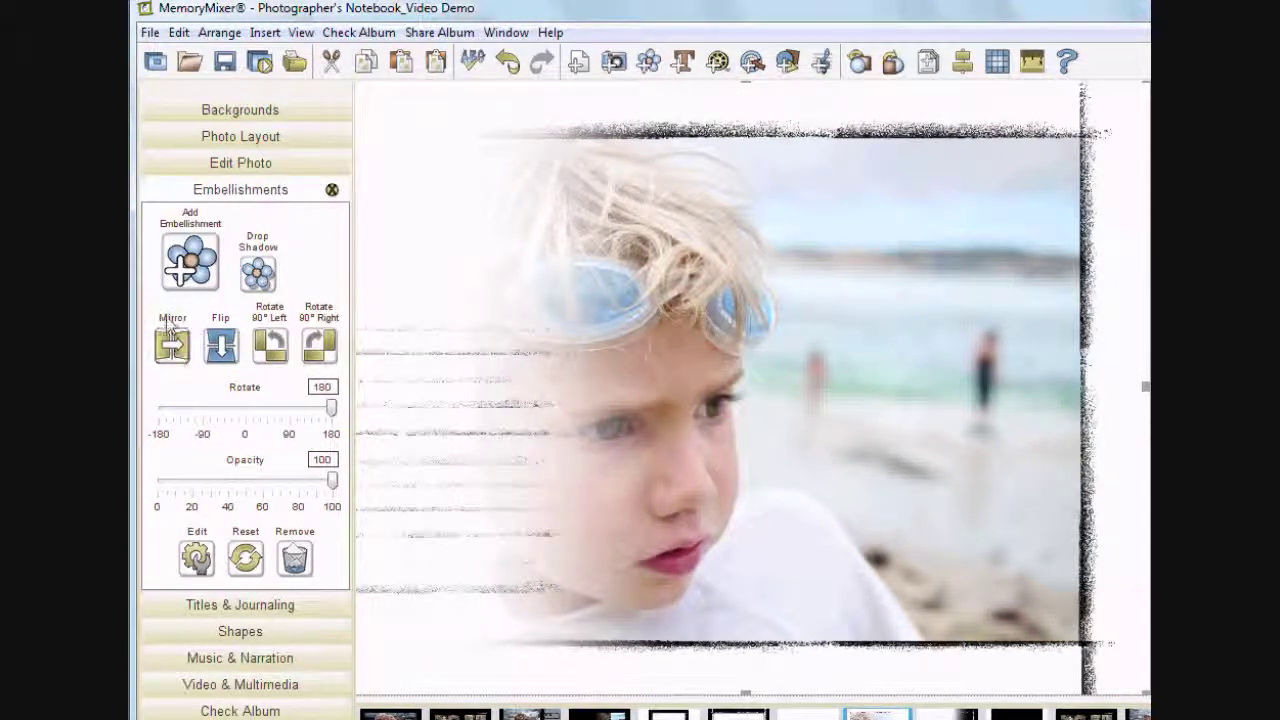
left_click(167, 356)
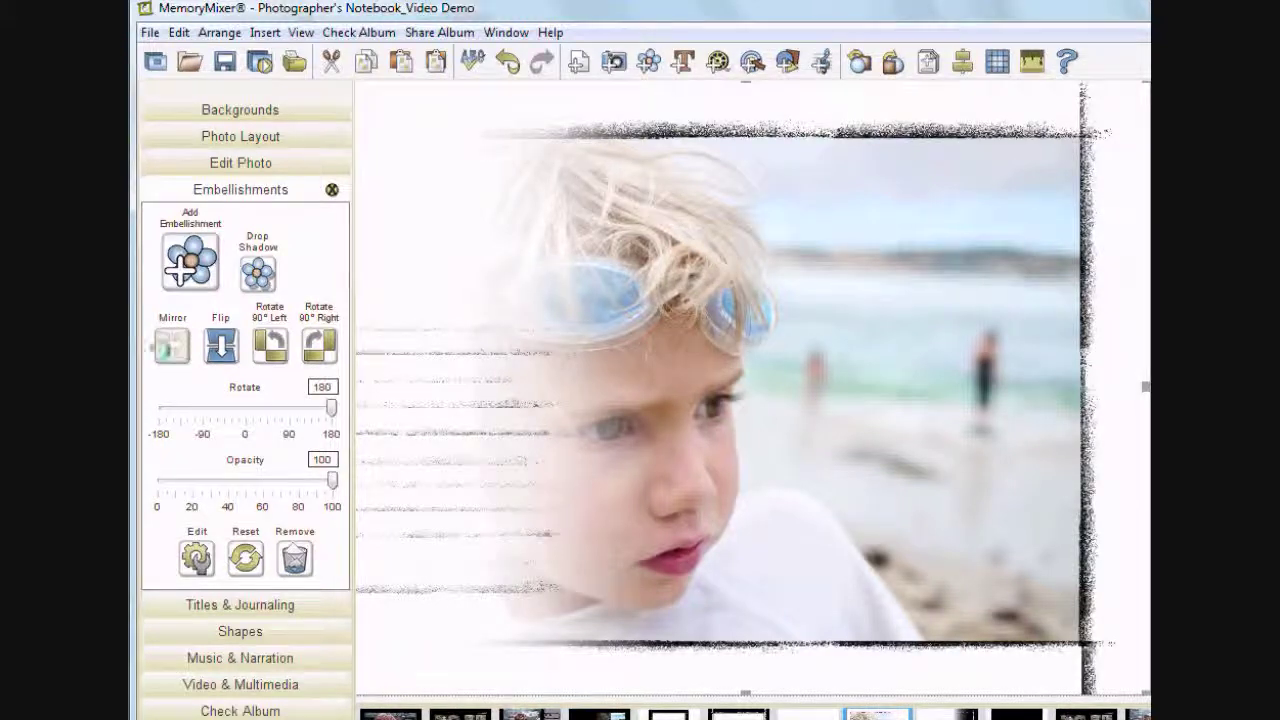
left_click(167, 356)
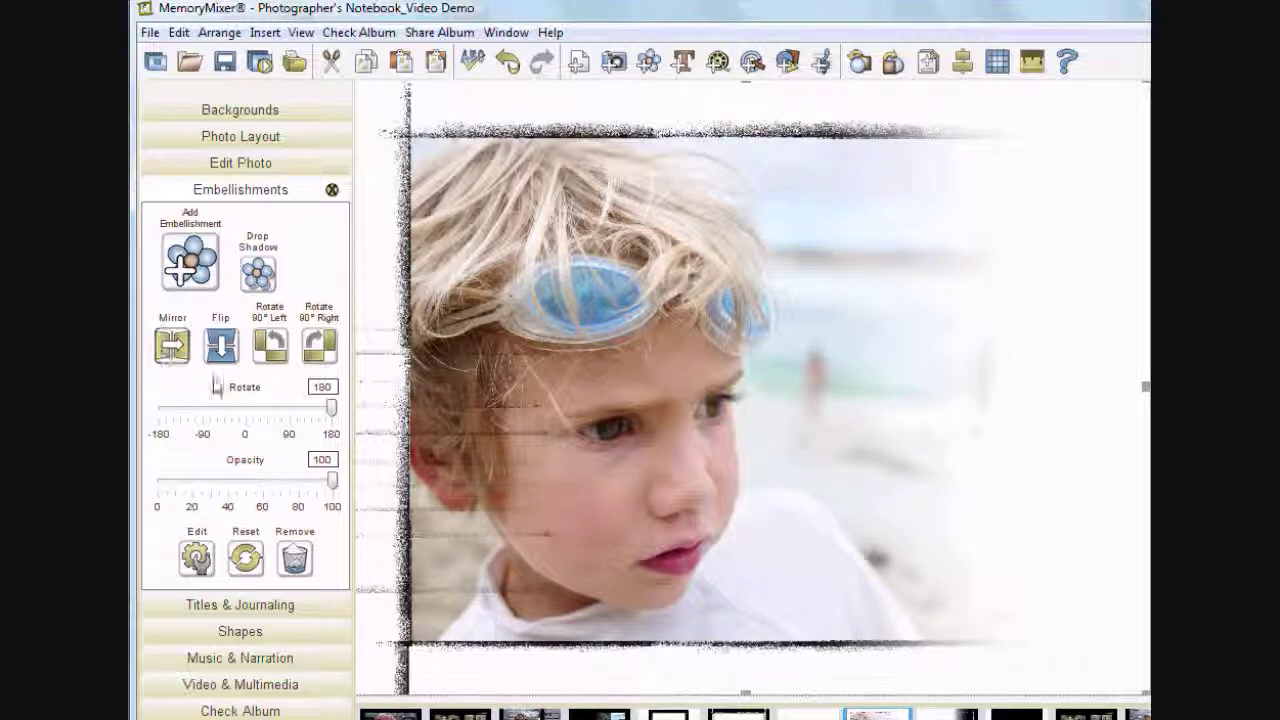
Step: Mirror the distressed journaling-lines embellishment and move it to the lower-right corner of the page, overlapping the photo's corner
left_click(395, 404)
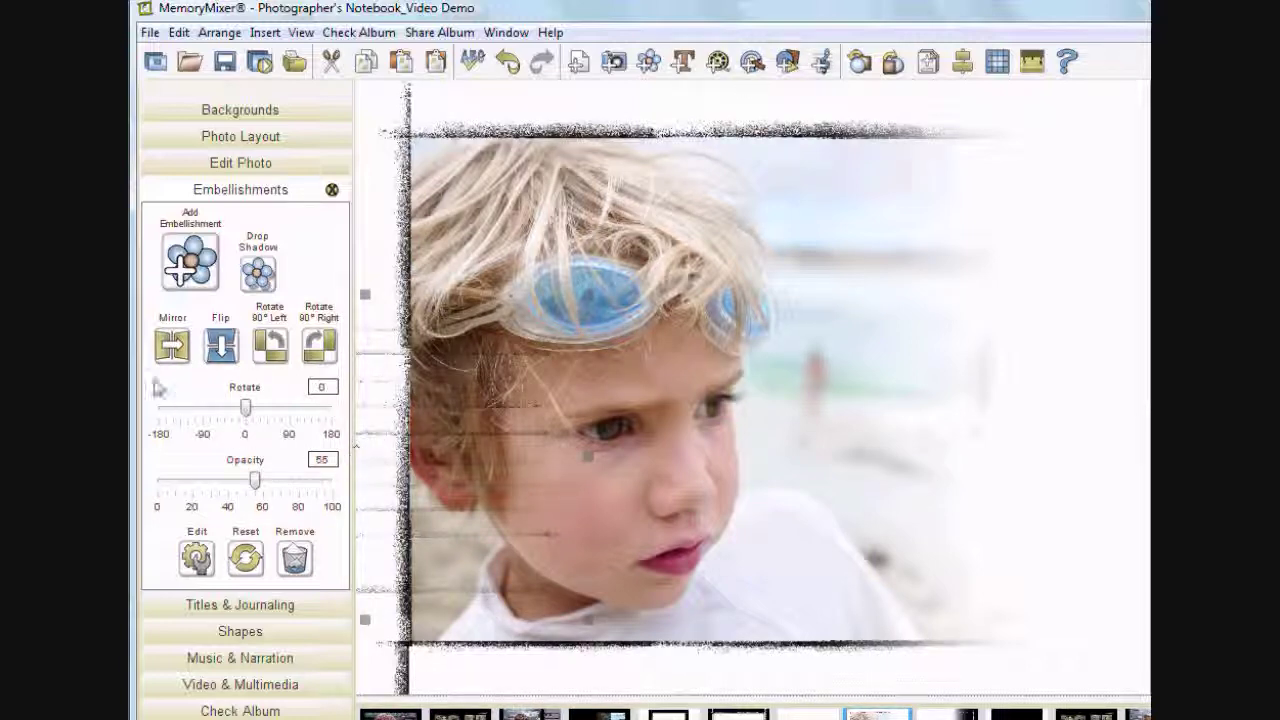
left_click(171, 345)
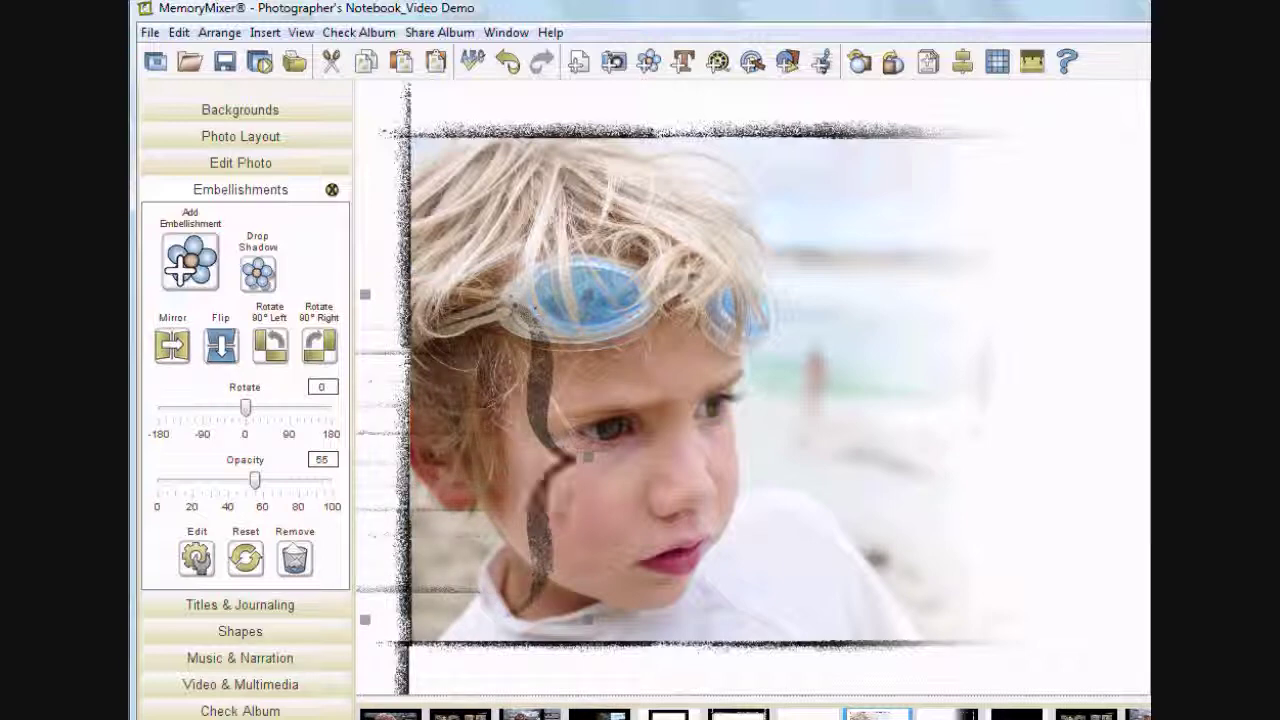
left_click_drag(540, 527, 1134, 562)
left_click_drag(911, 564, 951, 564)
left_click_drag(968, 393, 958, 574)
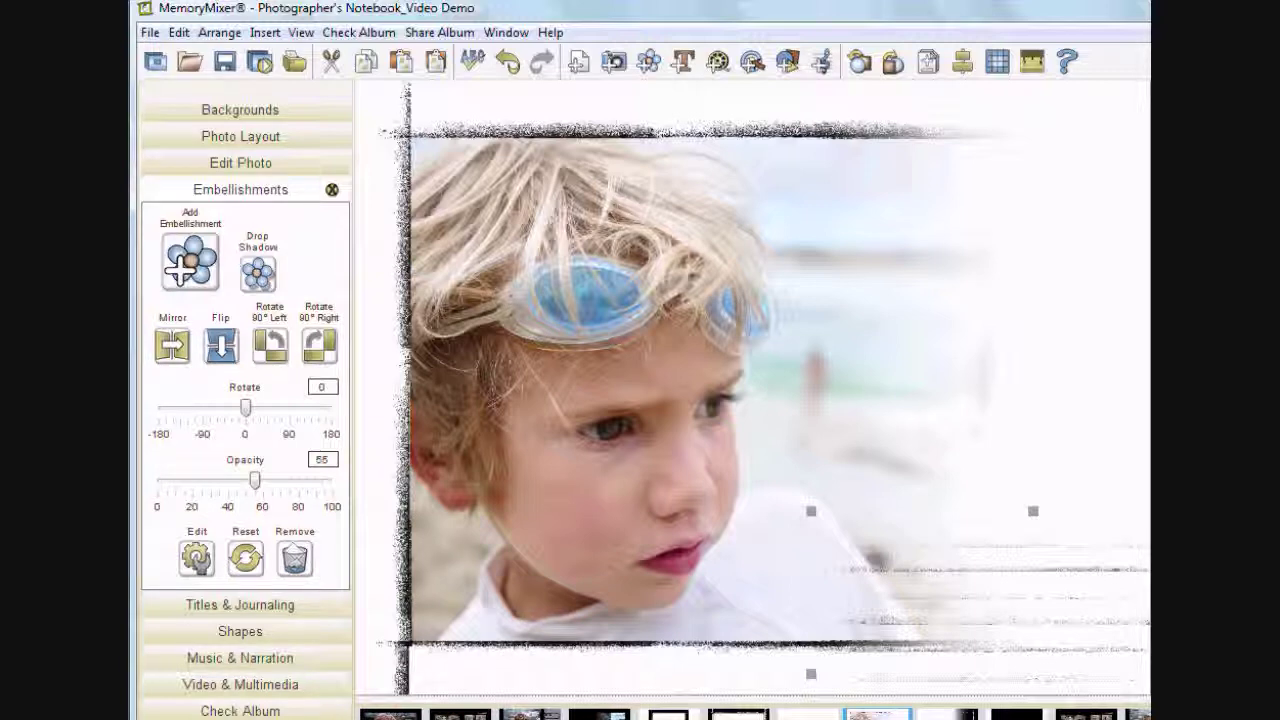
Step: Open the album page that pairs the goggles photo with the text "a beautiful day to believe in summer..."
scroll(755, 714, "right", 2)
left_click(1087, 715)
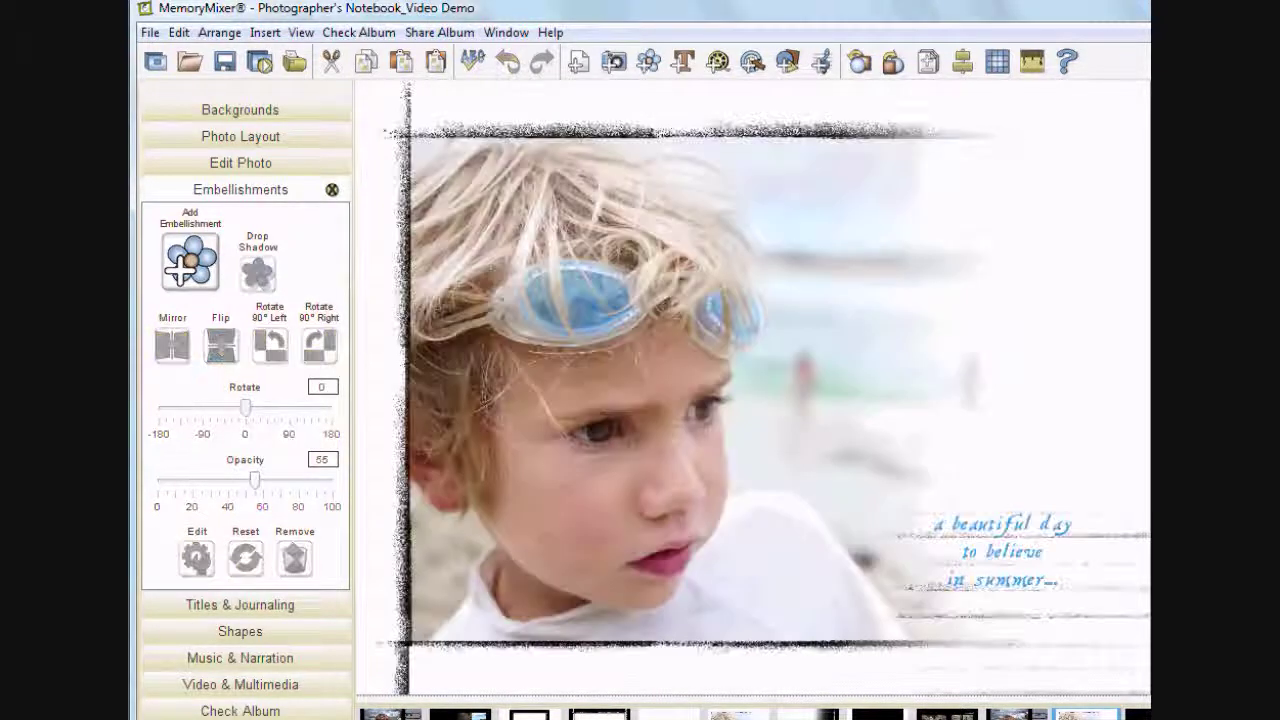